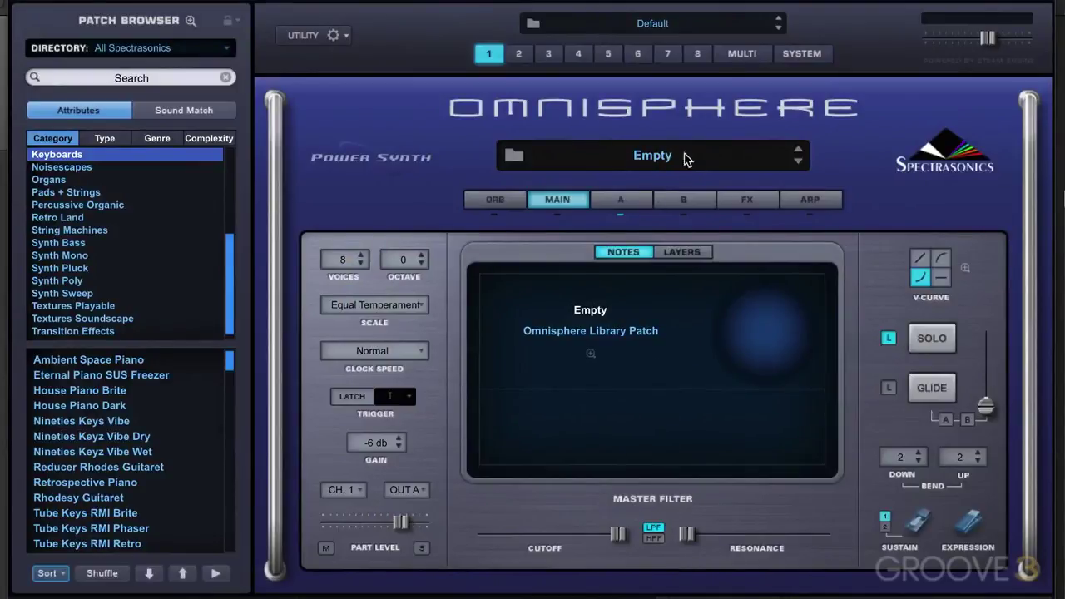
Step: Open the full-window Patch Browser for Part 1 from the patch name display's folder icon
{"action": "left_click", "coordinate": [512, 160]}
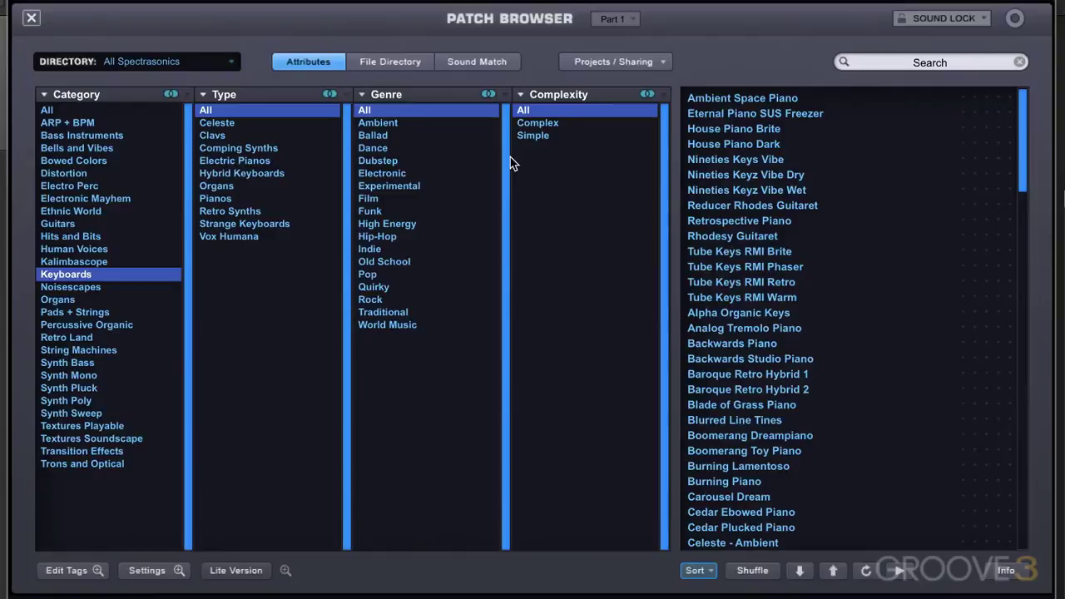
Step: Close the full browser and reopen Part 1's patch browser from the MULTI mixer
{"action": "left_click", "coordinate": [34, 20]}
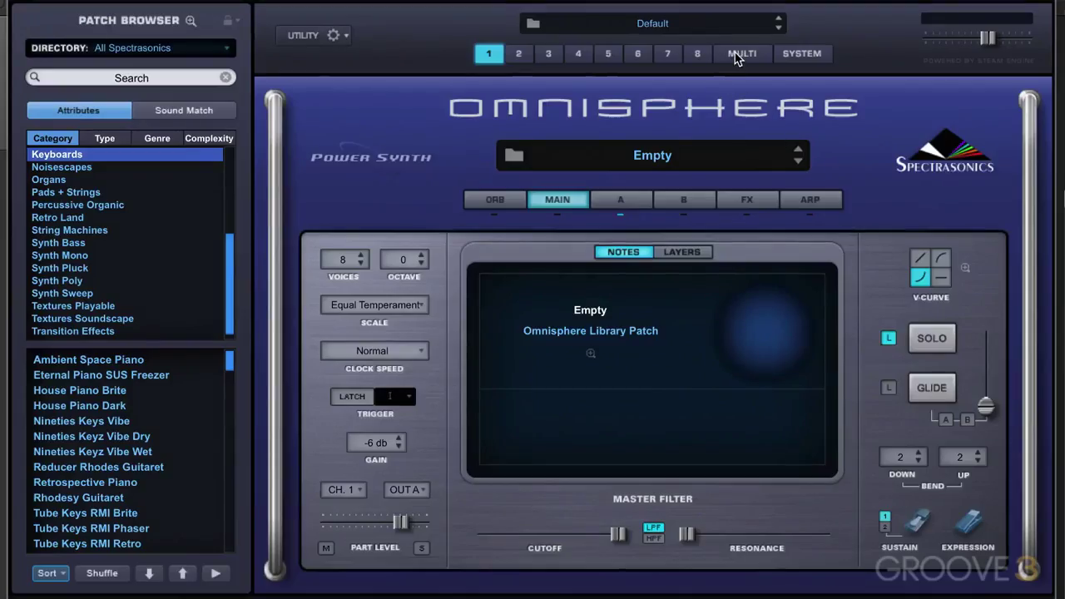
{"action": "left_click", "coordinate": [737, 55]}
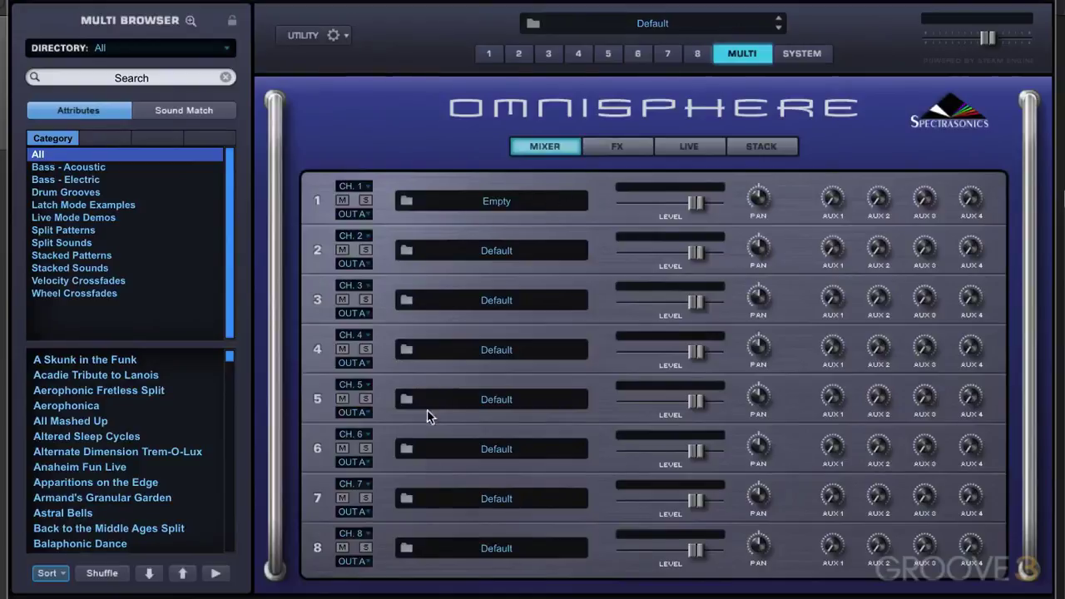
{"action": "left_click", "coordinate": [407, 202]}
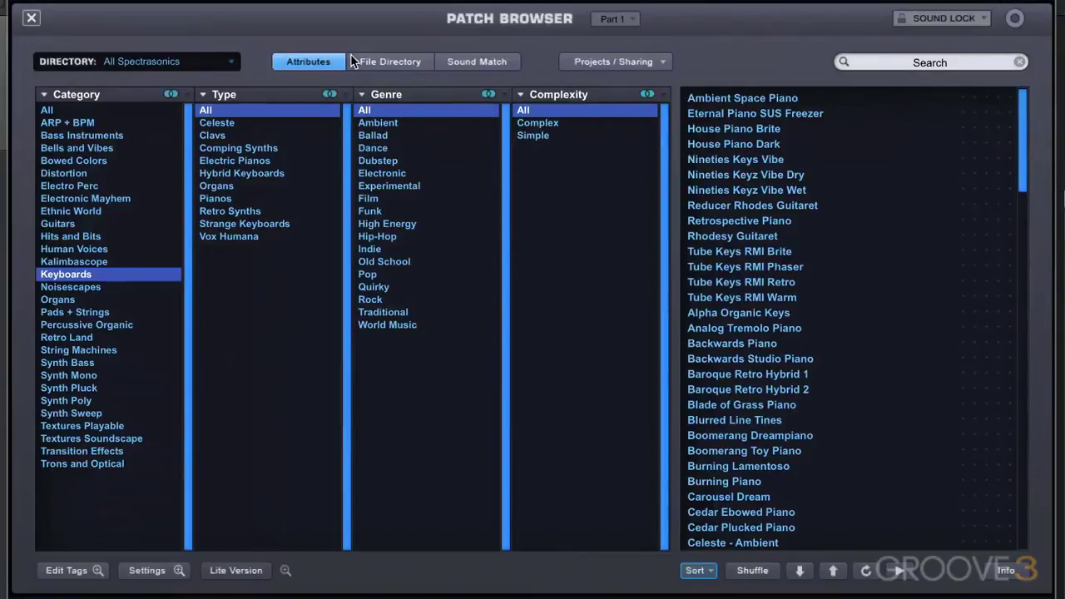
Step: In File Directory, browse Guitars, Distortion, Bizarre Guitar and Distorted Reality, ending in the Kalimbascope folder
{"action": "left_click", "coordinate": [400, 65]}
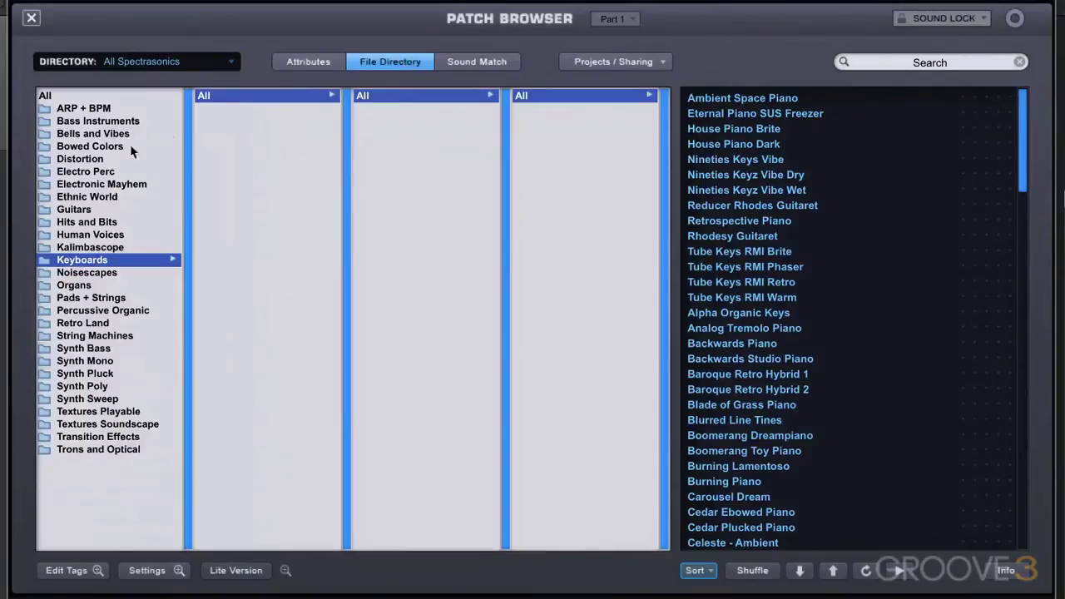
{"action": "left_click", "coordinate": [94, 211]}
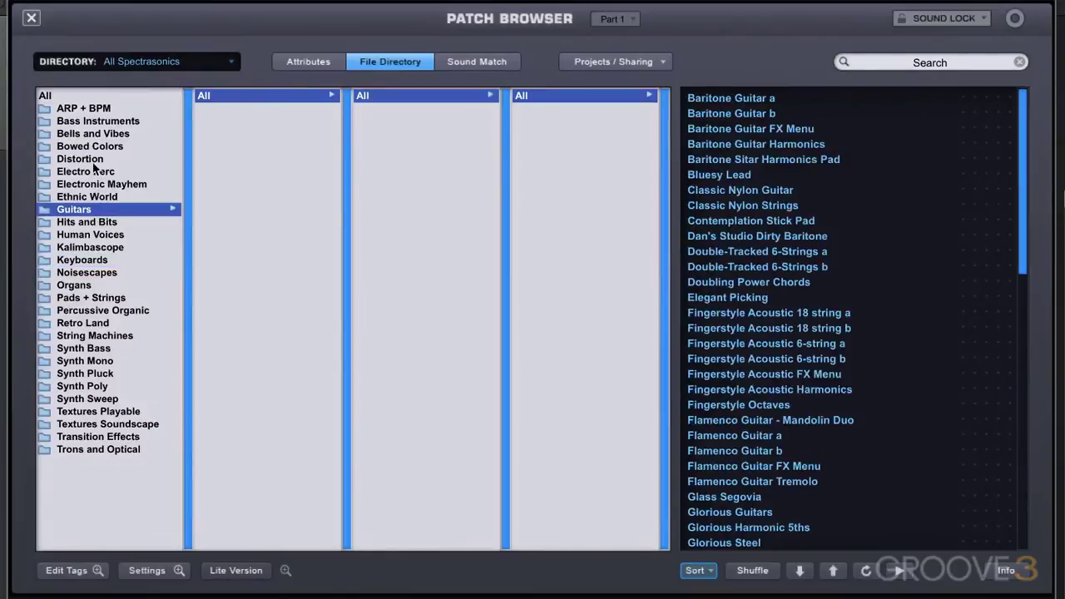
{"action": "left_click", "coordinate": [96, 159]}
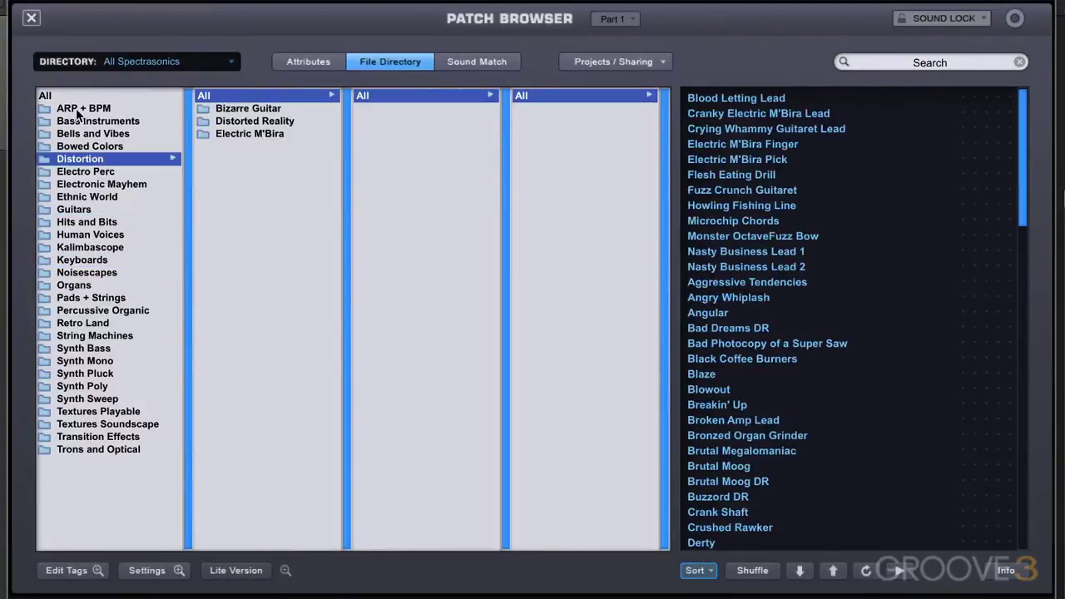
{"action": "left_click", "coordinate": [268, 109]}
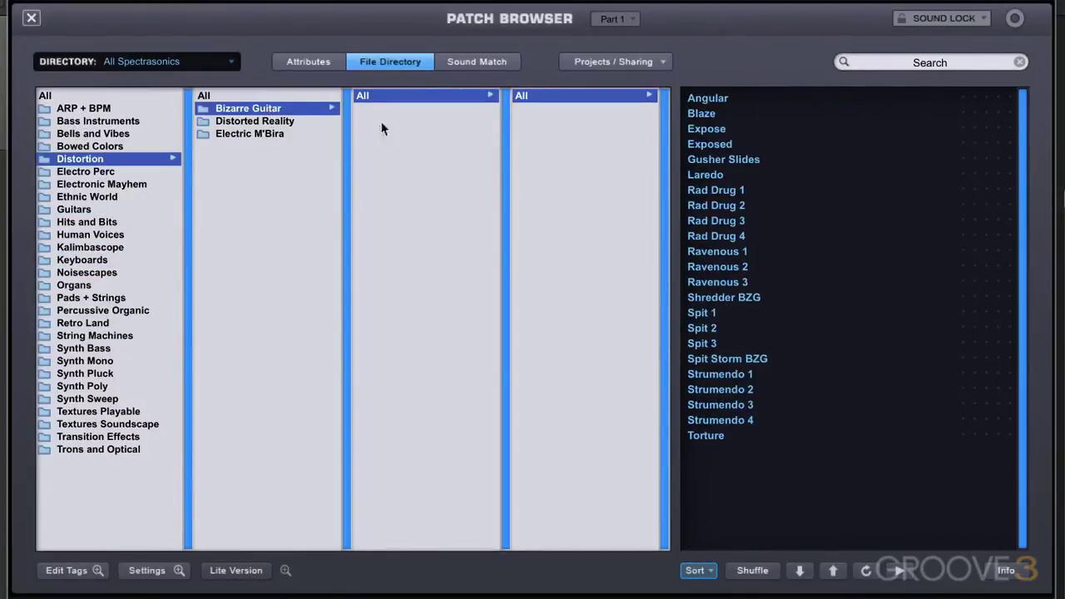
{"action": "left_click", "coordinate": [248, 122]}
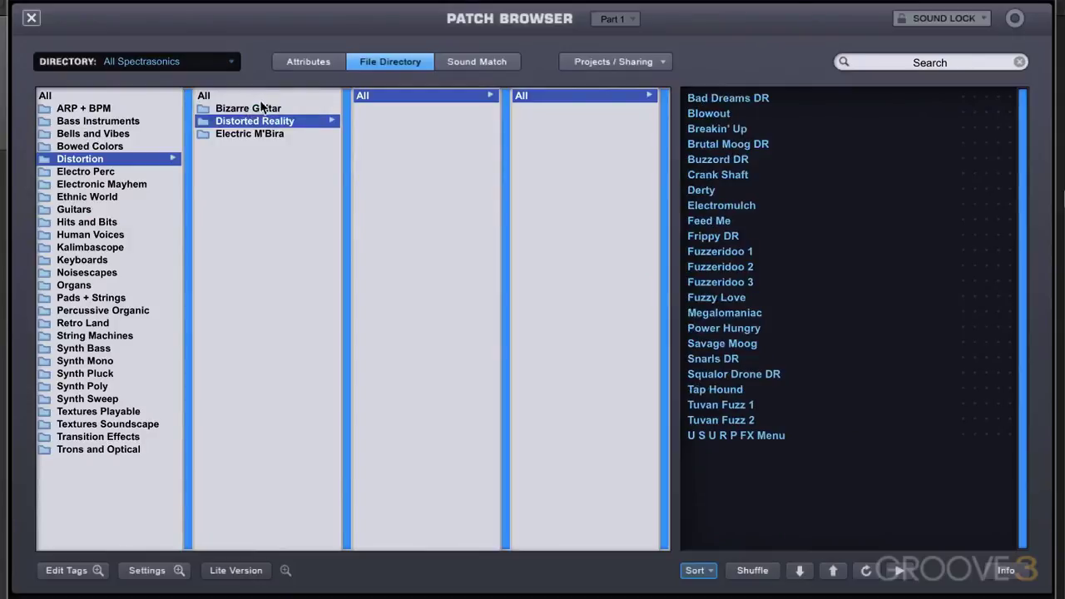
{"action": "left_click", "coordinate": [88, 248]}
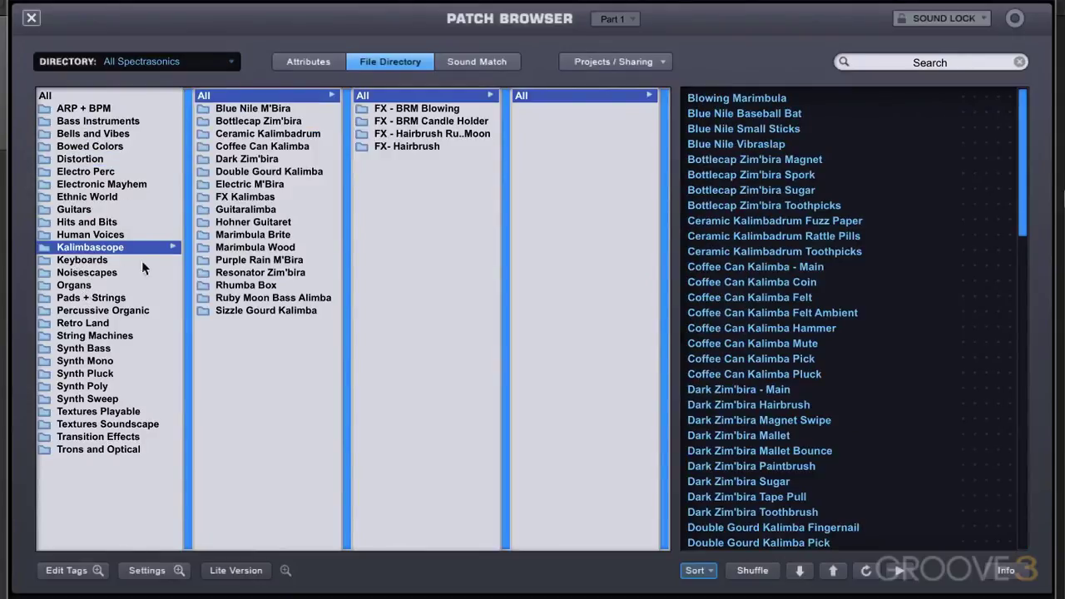
{"action": "left_click", "coordinate": [321, 63]}
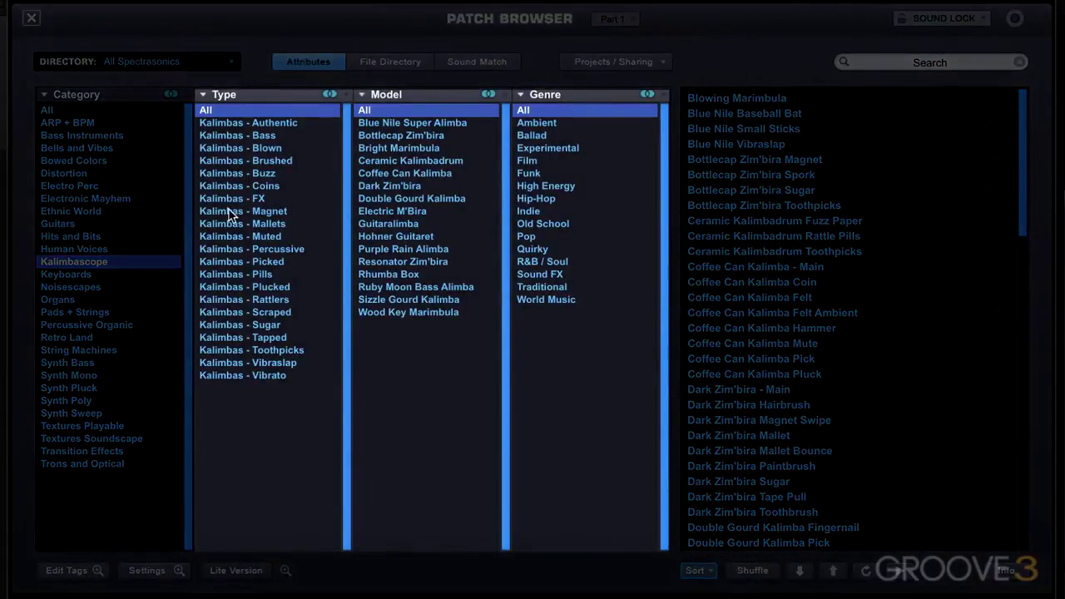
{"action": "scroll", "coordinate": [803, 334], "scroll_direction": "down", "scroll_amount": 2}
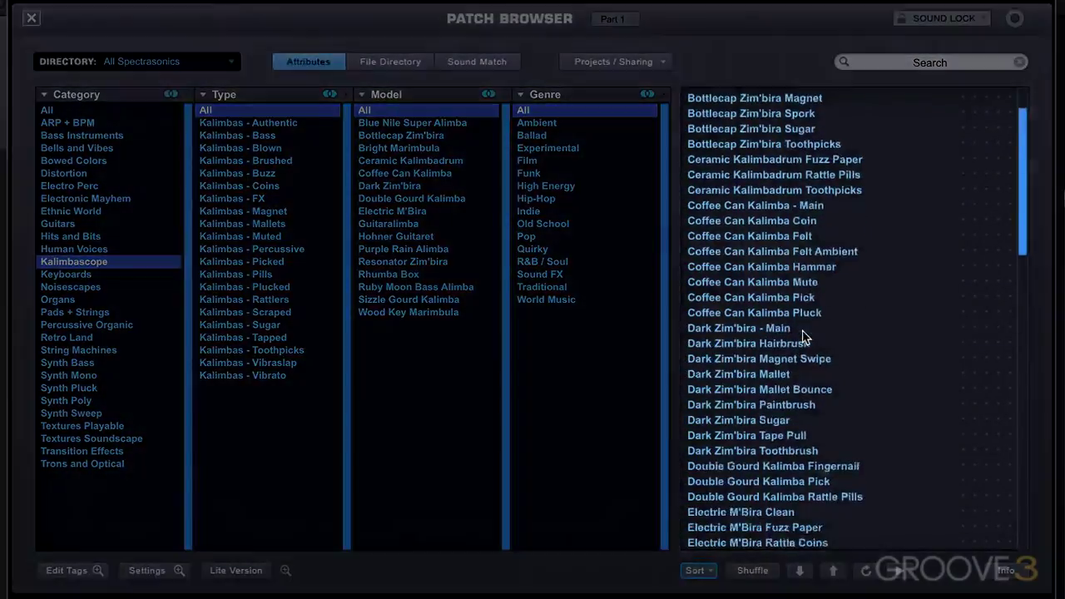
{"action": "scroll", "coordinate": [803, 334], "scroll_direction": "up", "scroll_amount": 2}
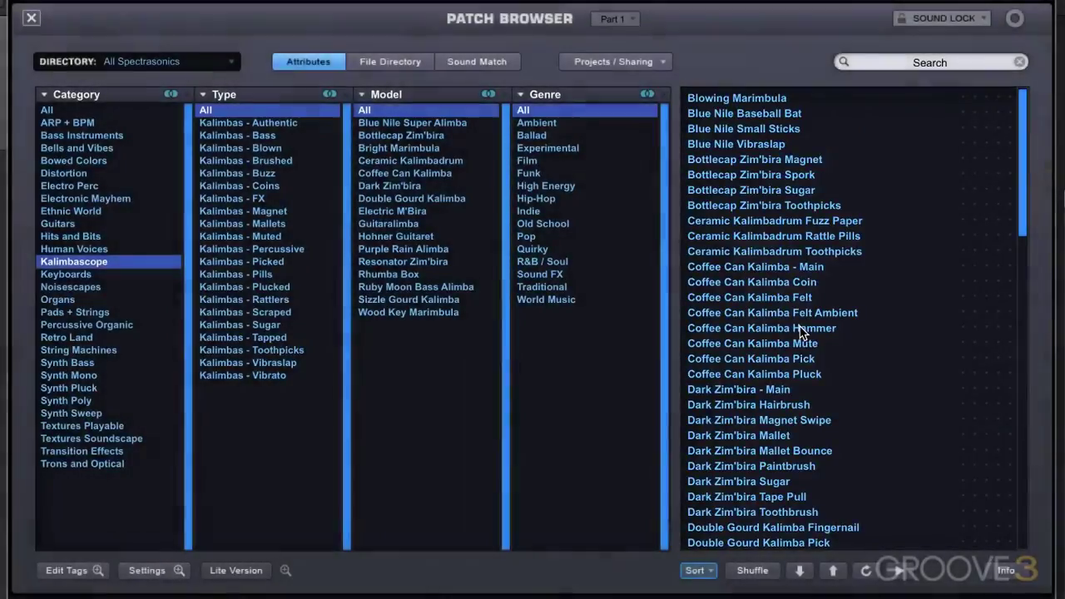
Step: Load Coffee Can Kalimba Felt Ambient and view its Info description, tags and notes
{"action": "left_click", "coordinate": [758, 314]}
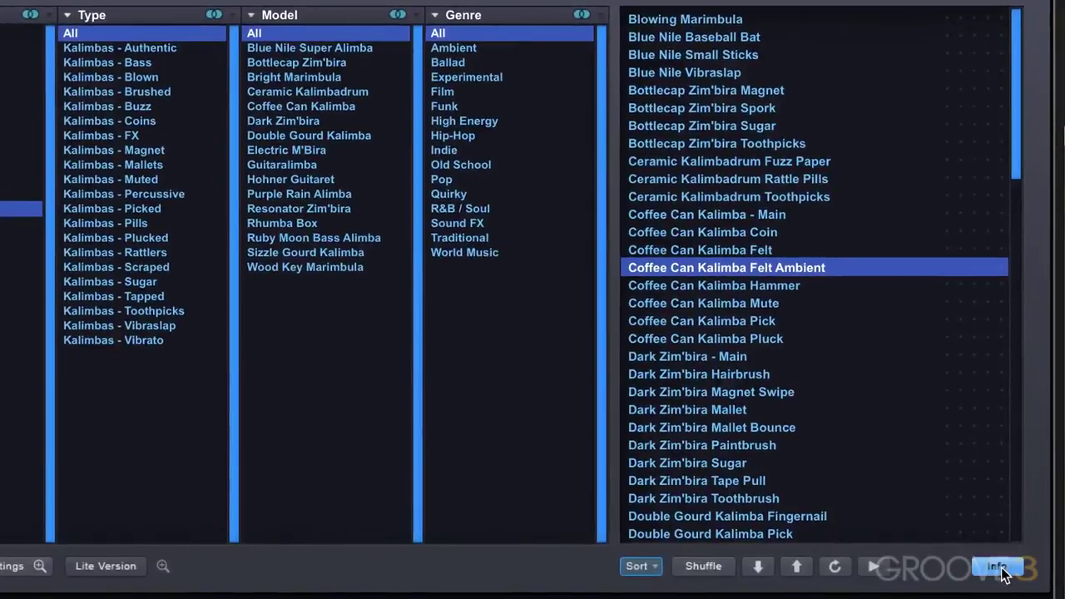
{"action": "left_click", "coordinate": [1007, 571]}
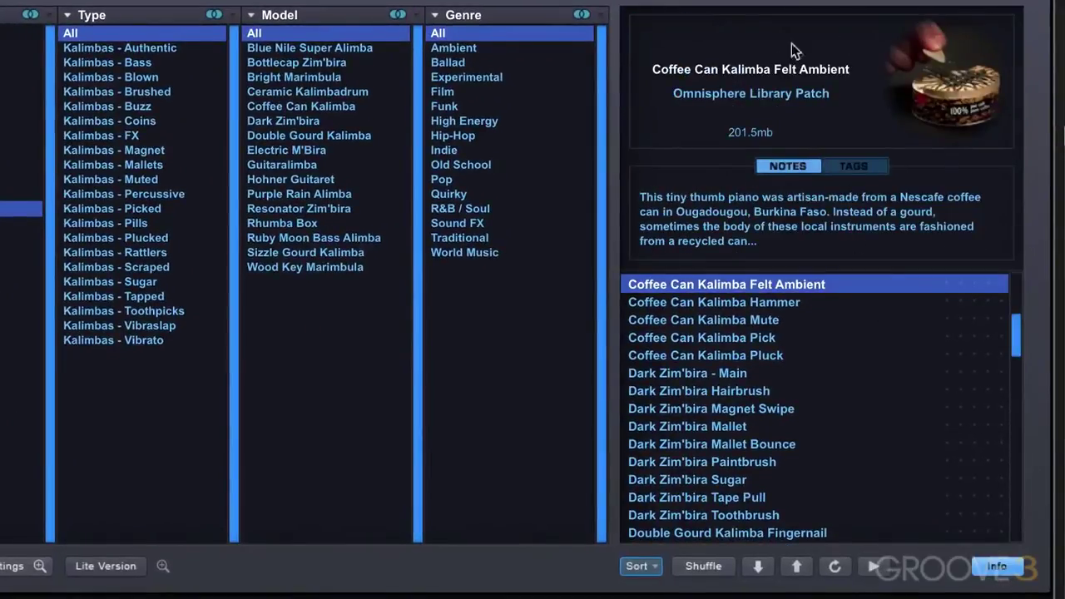
{"action": "left_click", "coordinate": [854, 168]}
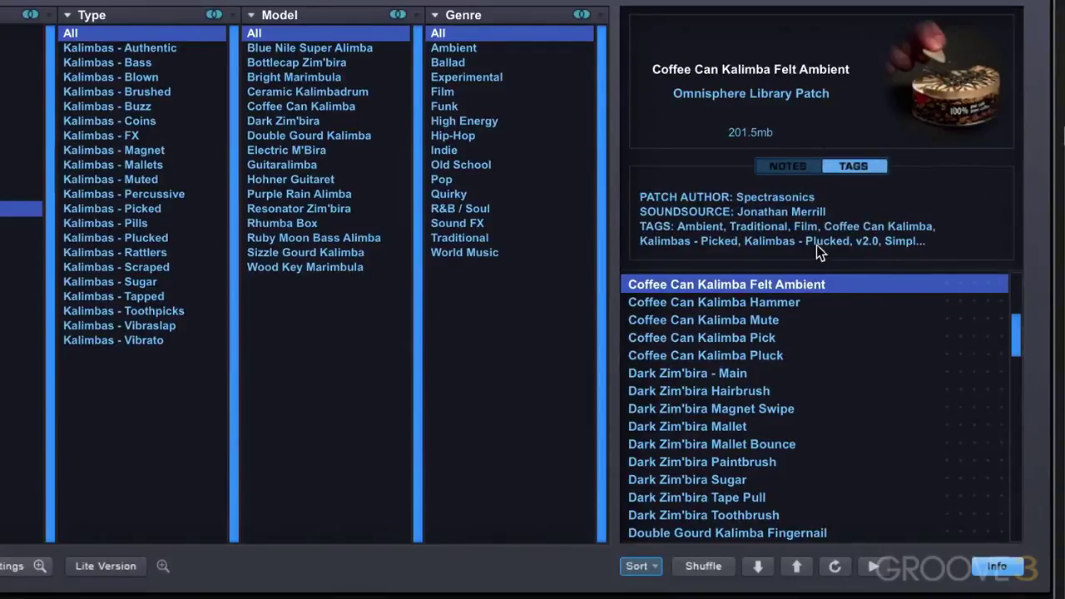
{"action": "left_click", "coordinate": [791, 165]}
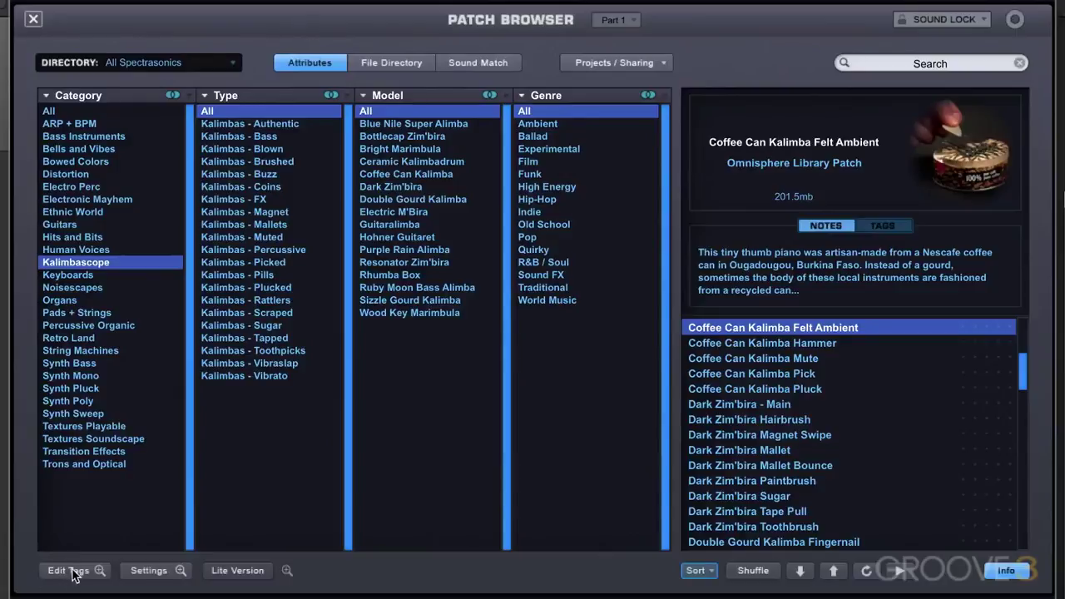
{"action": "left_click", "coordinate": [68, 571]}
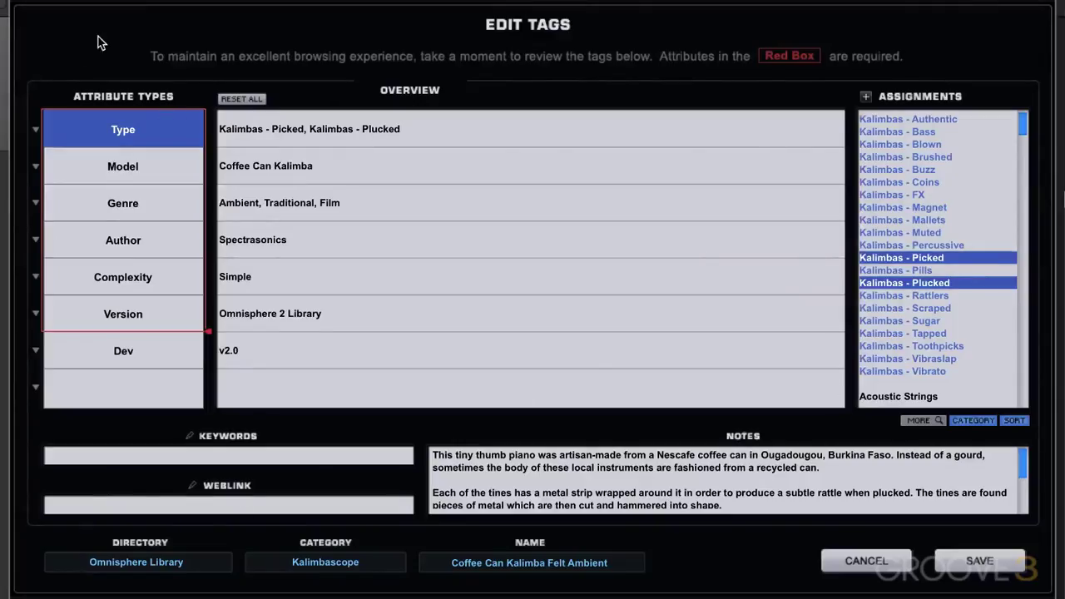
{"action": "left_click", "coordinate": [835, 562]}
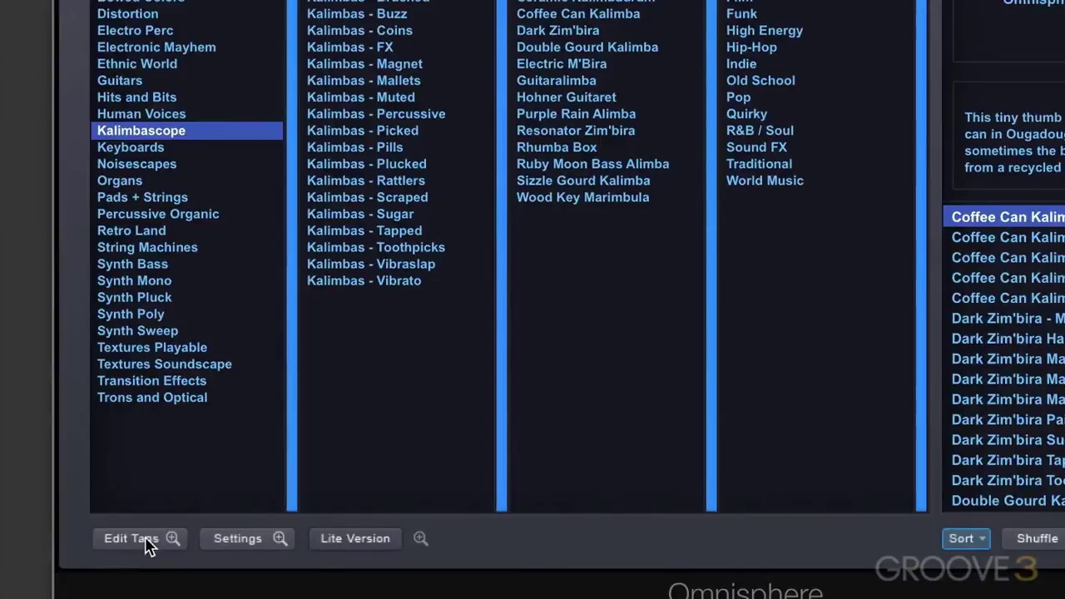
{"action": "left_click", "coordinate": [237, 539]}
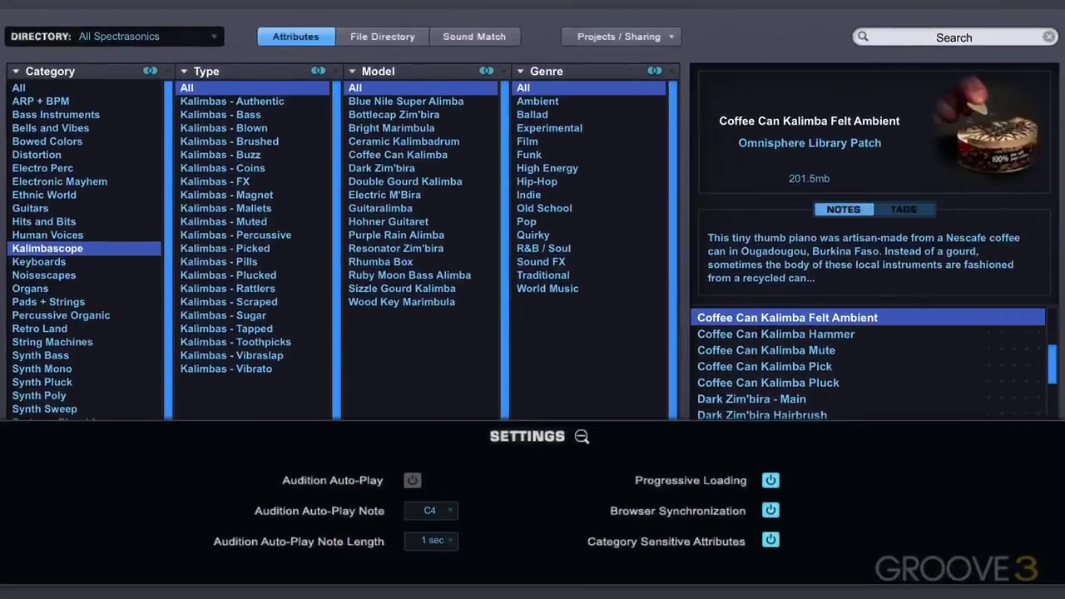
{"action": "left_click", "coordinate": [582, 437]}
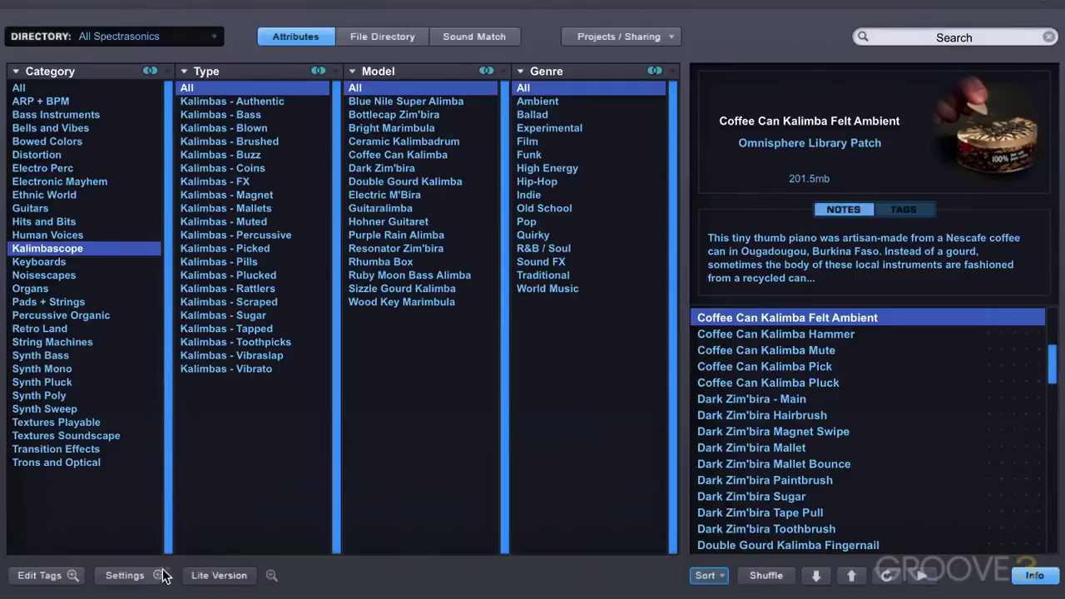
{"action": "left_click", "coordinate": [272, 576]}
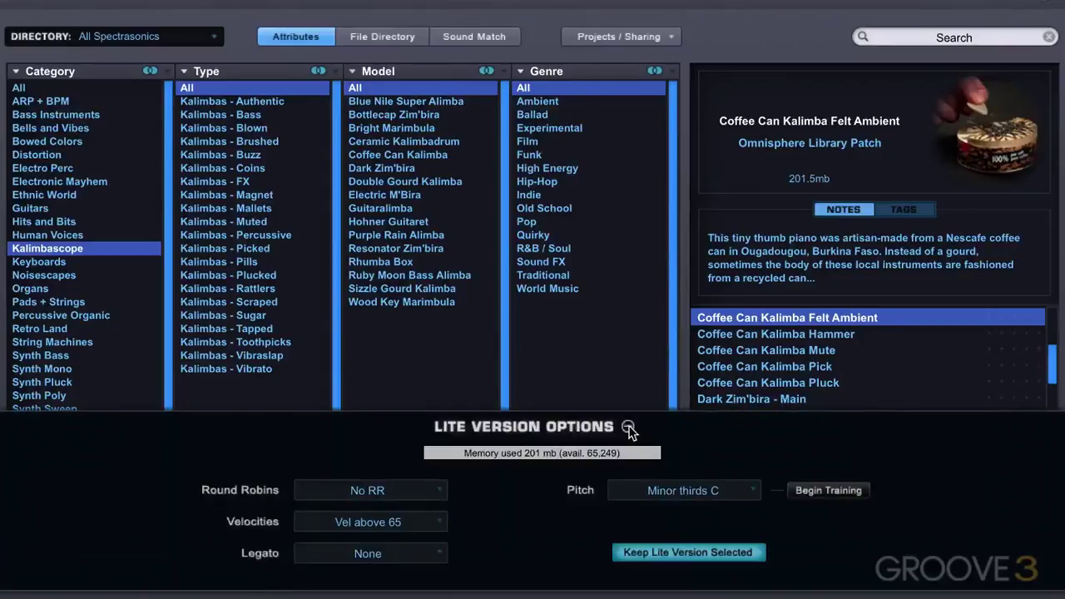
{"action": "left_click", "coordinate": [630, 428]}
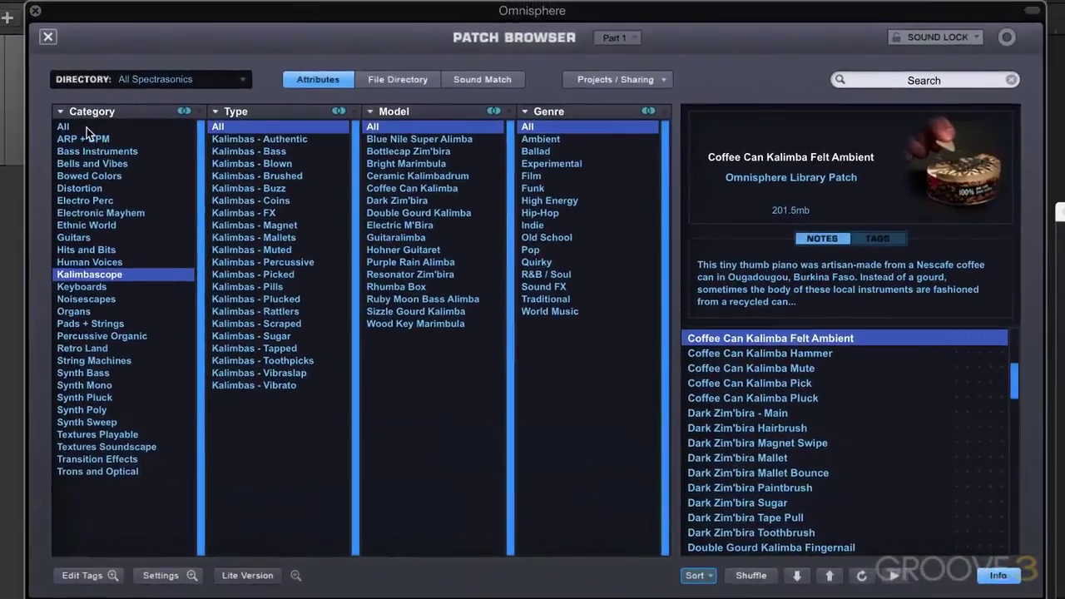
Step: Set Category to All and limit the directory to the Atmosphere Library
{"action": "left_click", "coordinate": [87, 127]}
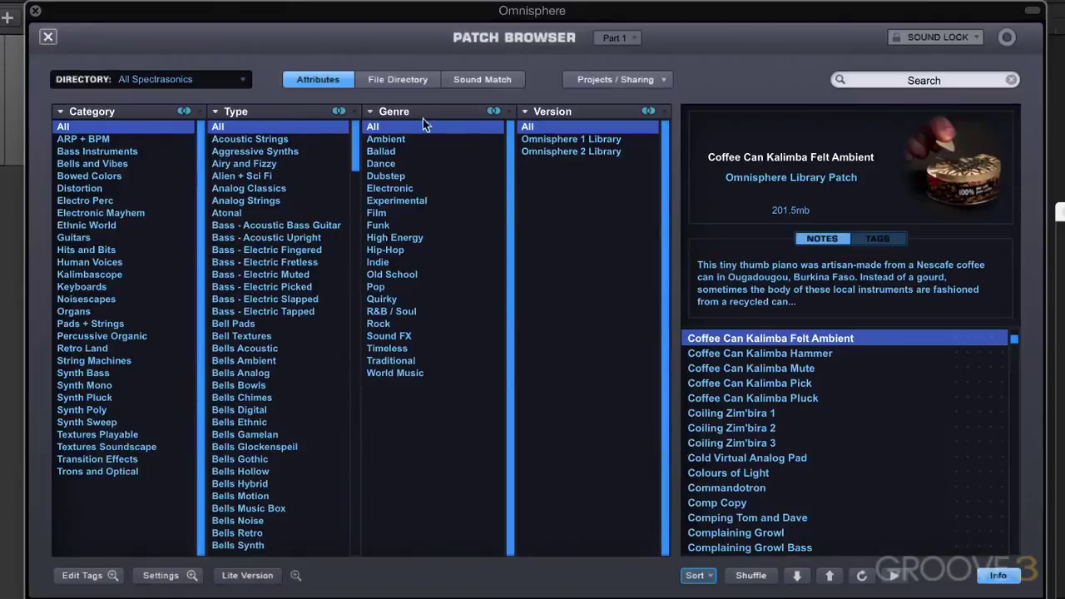
{"action": "left_click", "coordinate": [154, 79]}
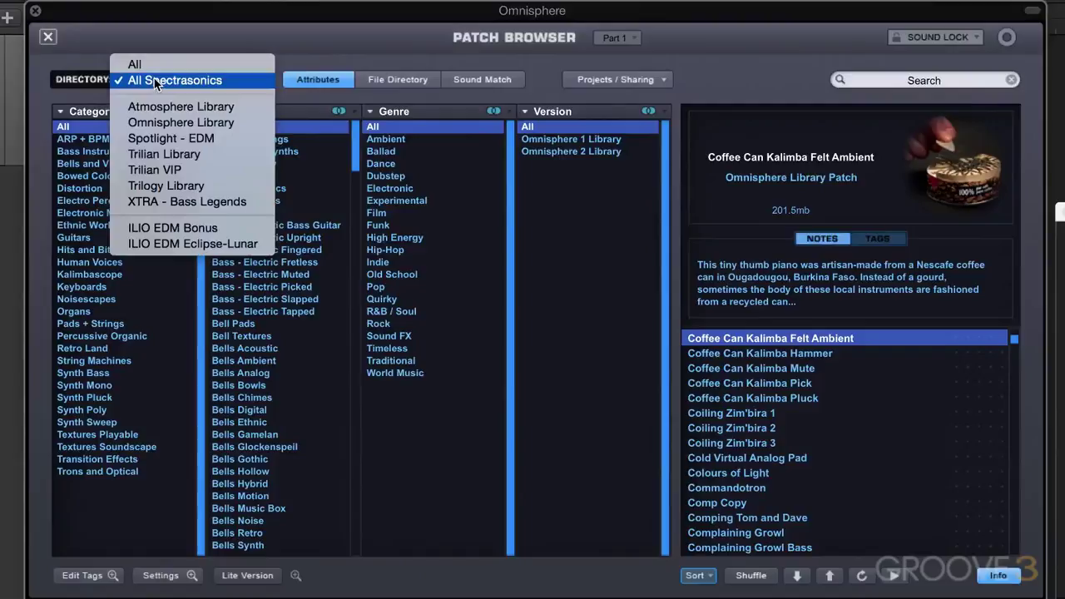
{"action": "left_click", "coordinate": [159, 106]}
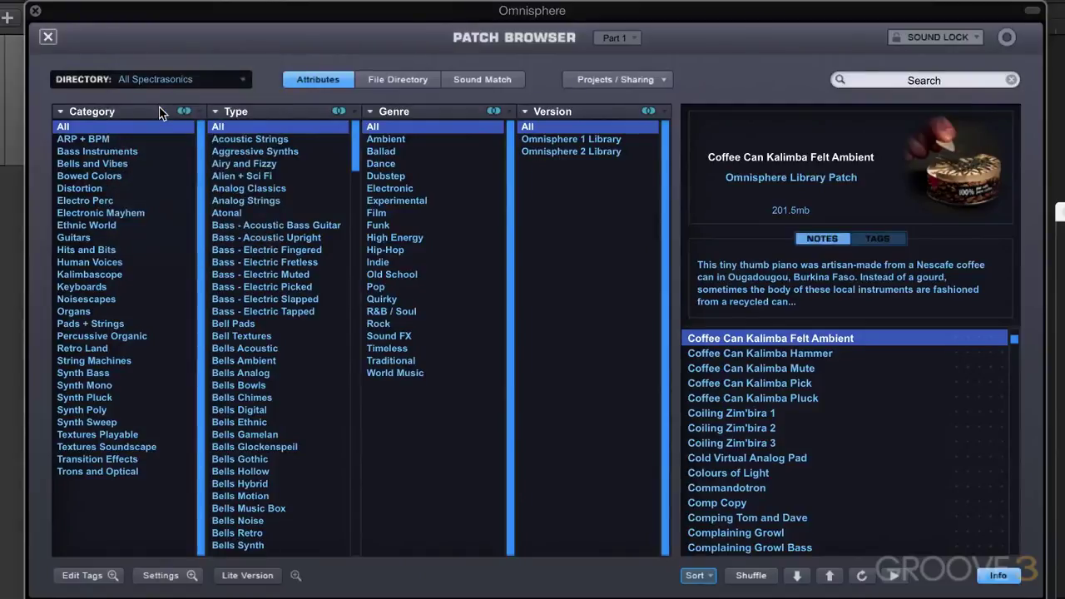
Step: Switch the directory to Spotlight - EDM, All Spectrasonics and All, ending on All Spectrasonics
{"action": "left_click", "coordinate": [156, 78]}
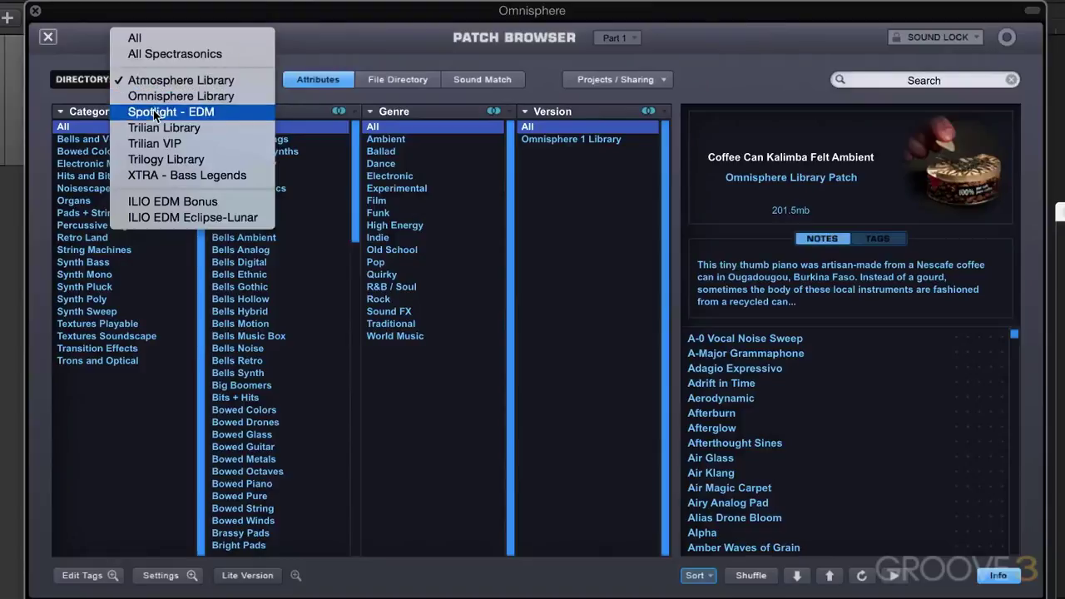
{"action": "left_click", "coordinate": [154, 111]}
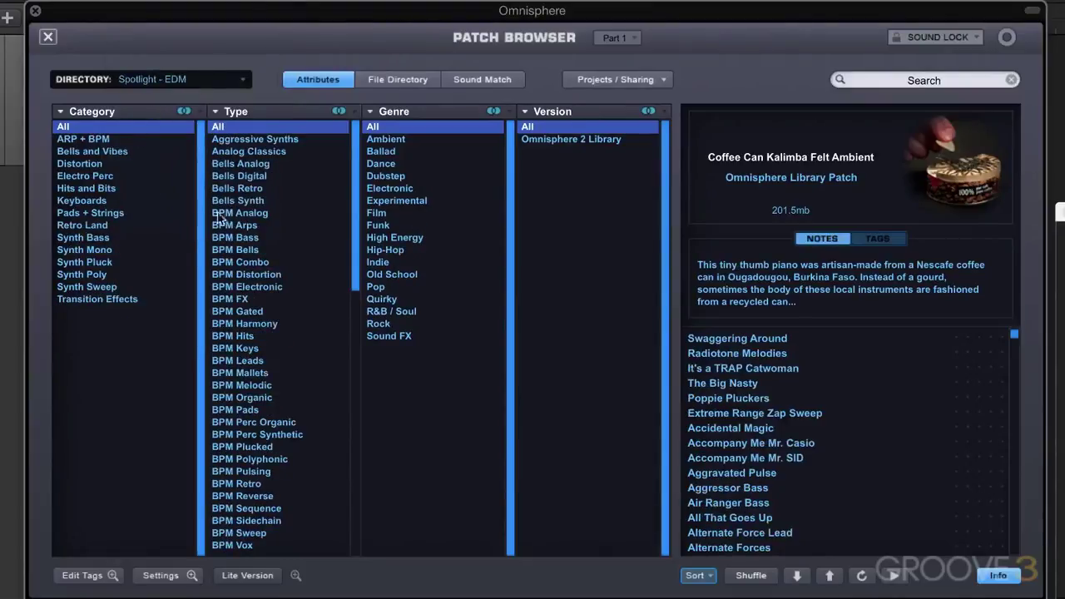
{"action": "left_click", "coordinate": [199, 79]}
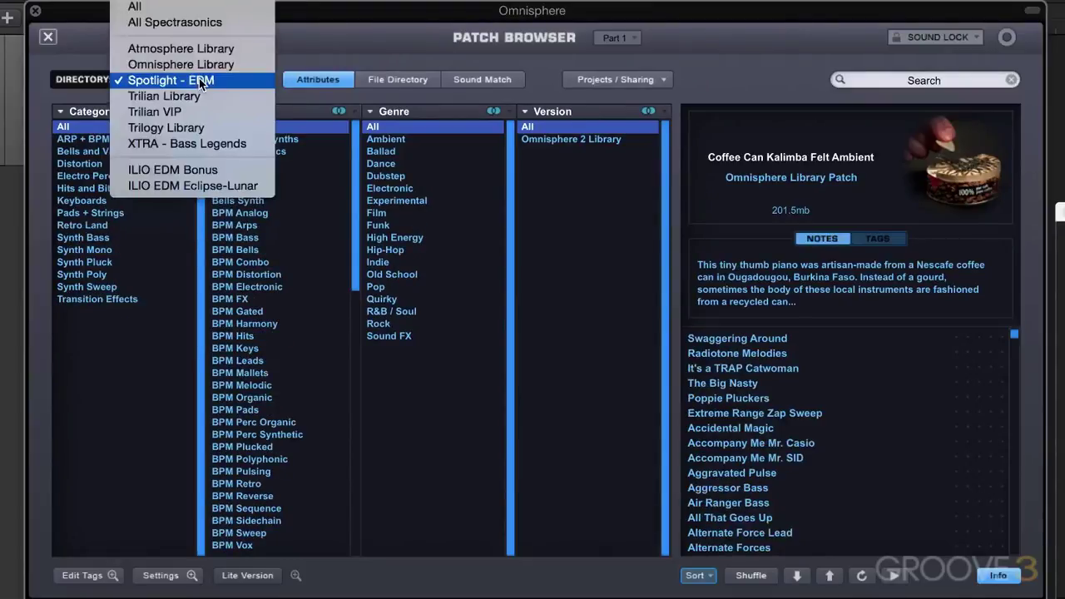
{"action": "left_click", "coordinate": [173, 25]}
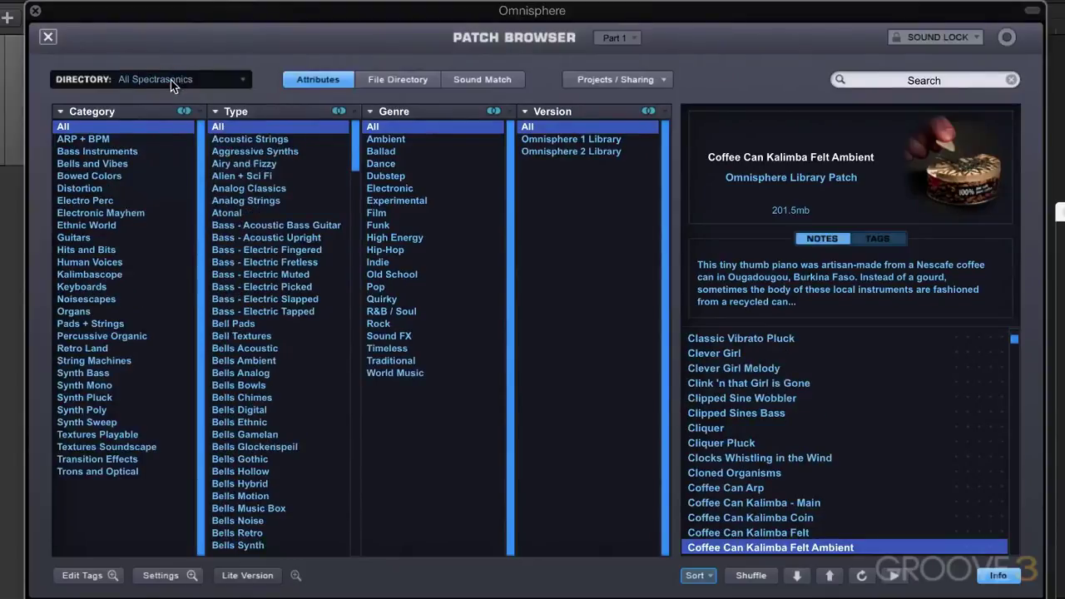
{"action": "left_click", "coordinate": [170, 80]}
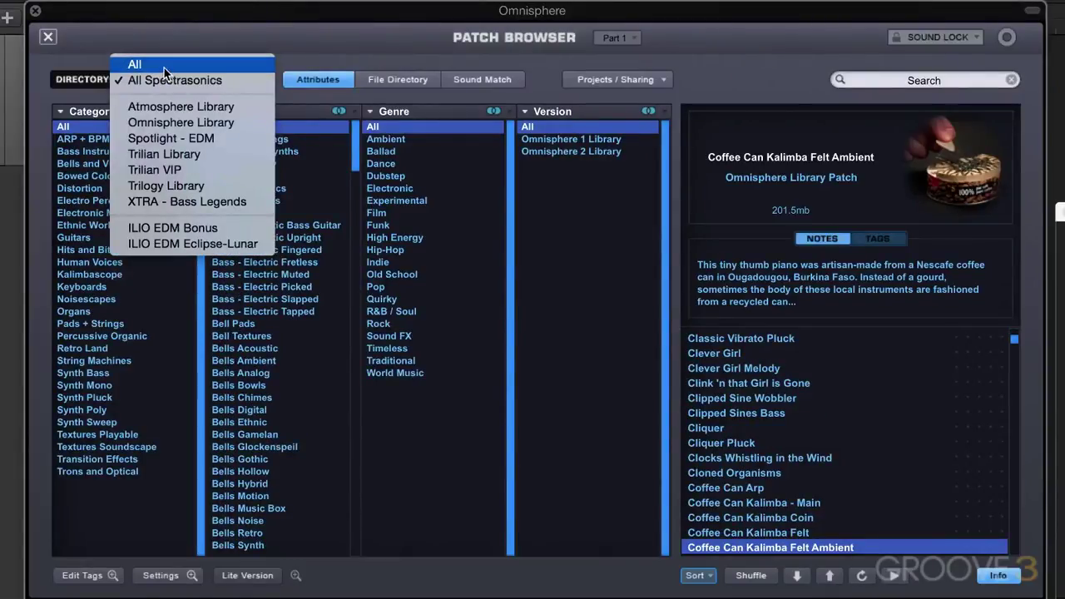
{"action": "left_click", "coordinate": [164, 67]}
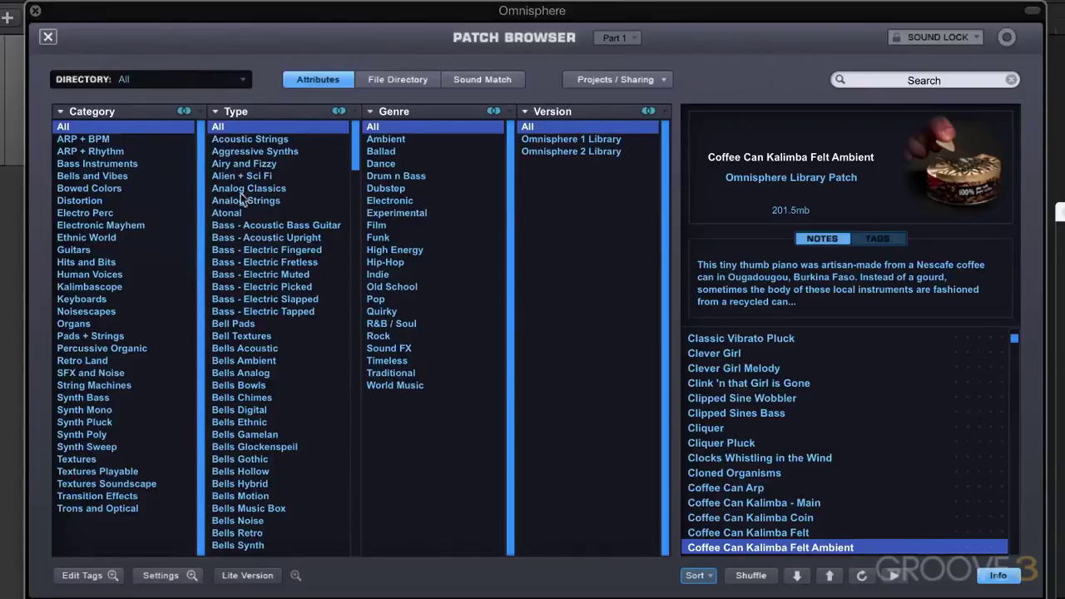
{"action": "left_click", "coordinate": [130, 80]}
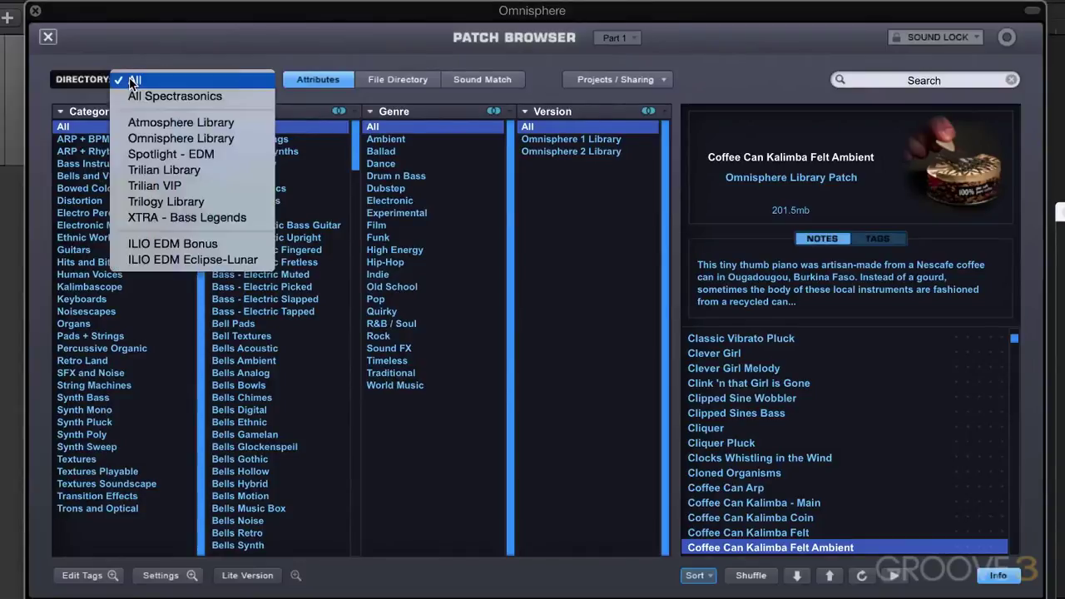
{"action": "left_click", "coordinate": [132, 95]}
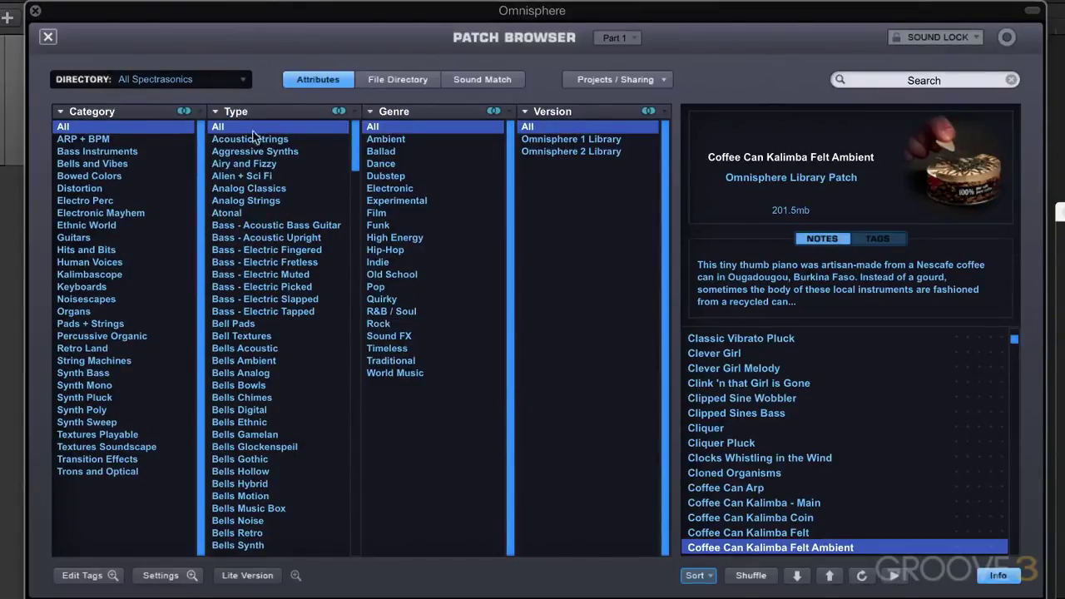
Step: Collapse the patch Info panel so the patch list runs full height
{"action": "left_click", "coordinate": [999, 576]}
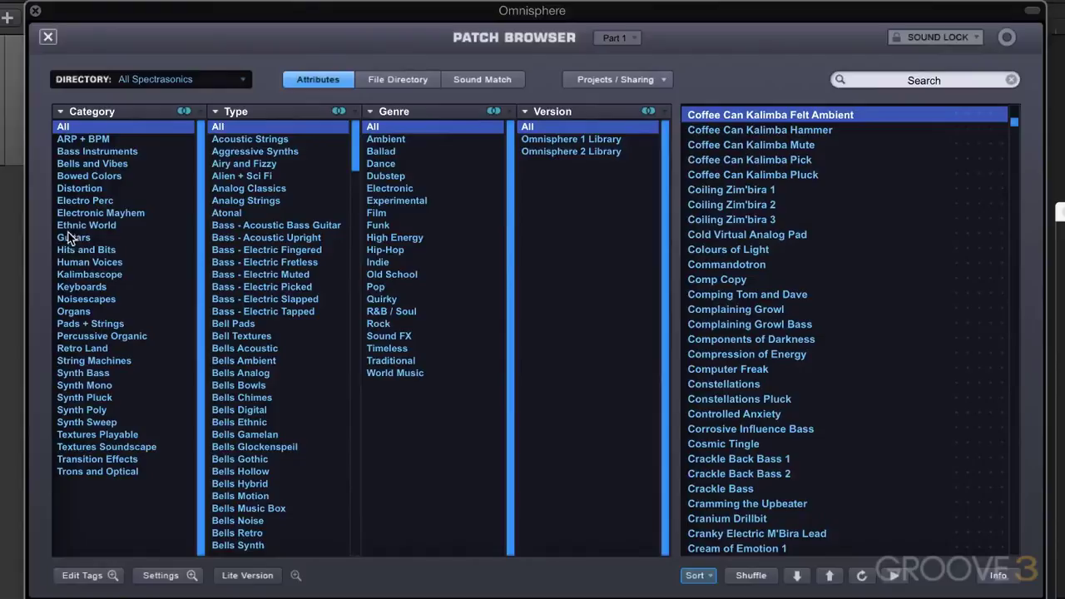
Step: Browse Bells and Vibes, Ethnic World, Keyboards, Retro Land, Synth Mono, then Percussive Organic categories
{"action": "left_click", "coordinate": [97, 166]}
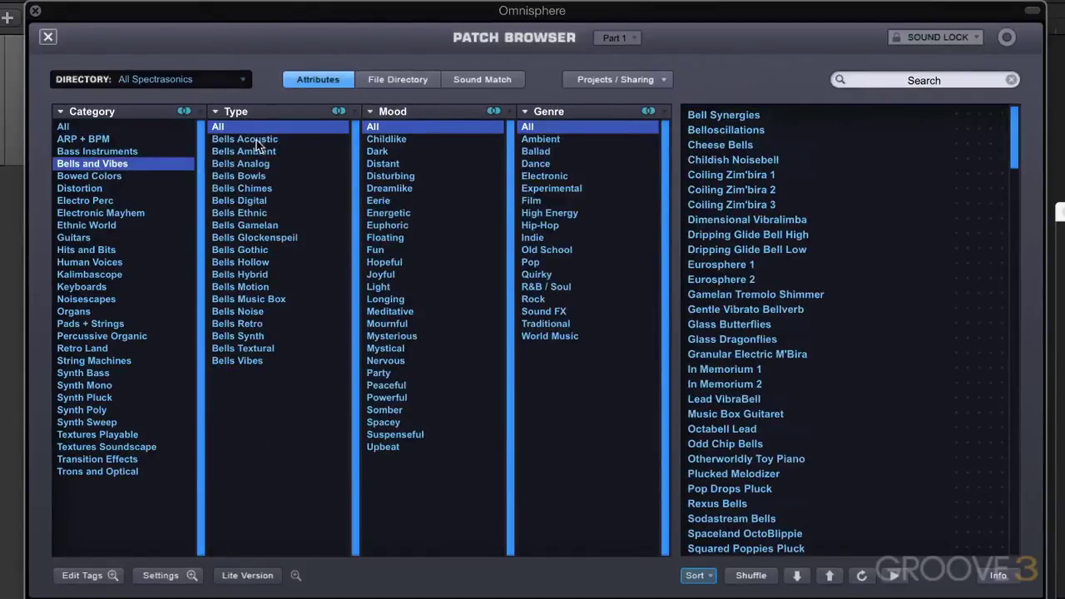
{"action": "left_click", "coordinate": [103, 228]}
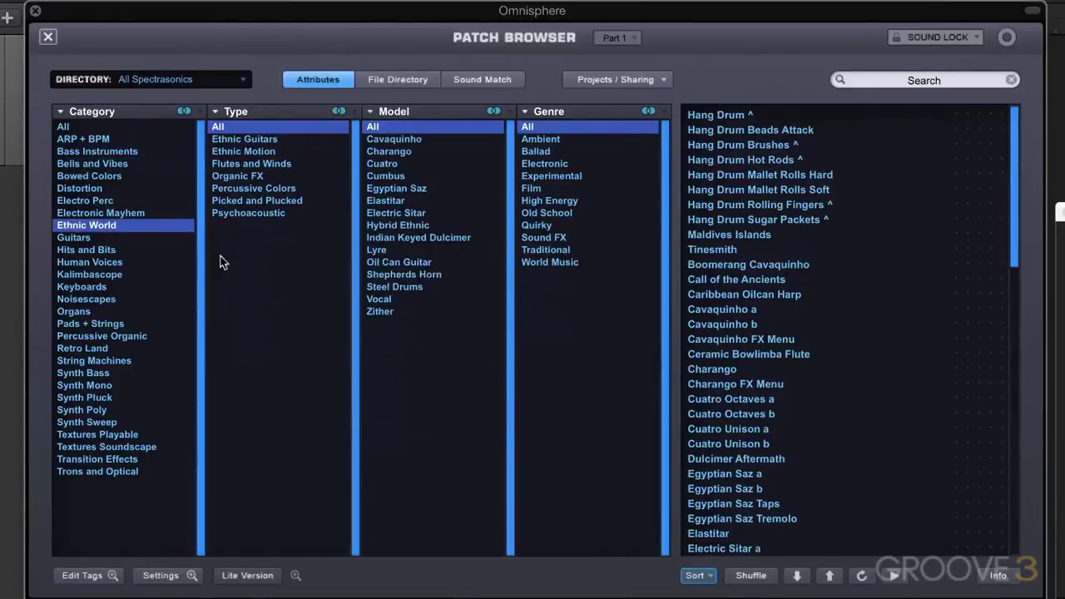
{"action": "left_click", "coordinate": [105, 288]}
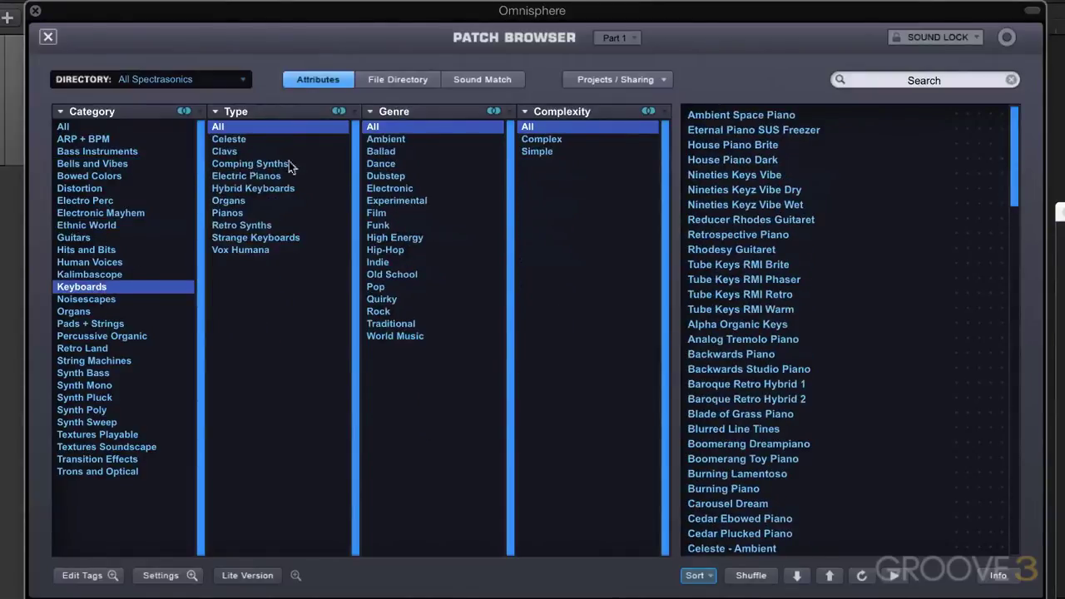
{"action": "left_click", "coordinate": [98, 348]}
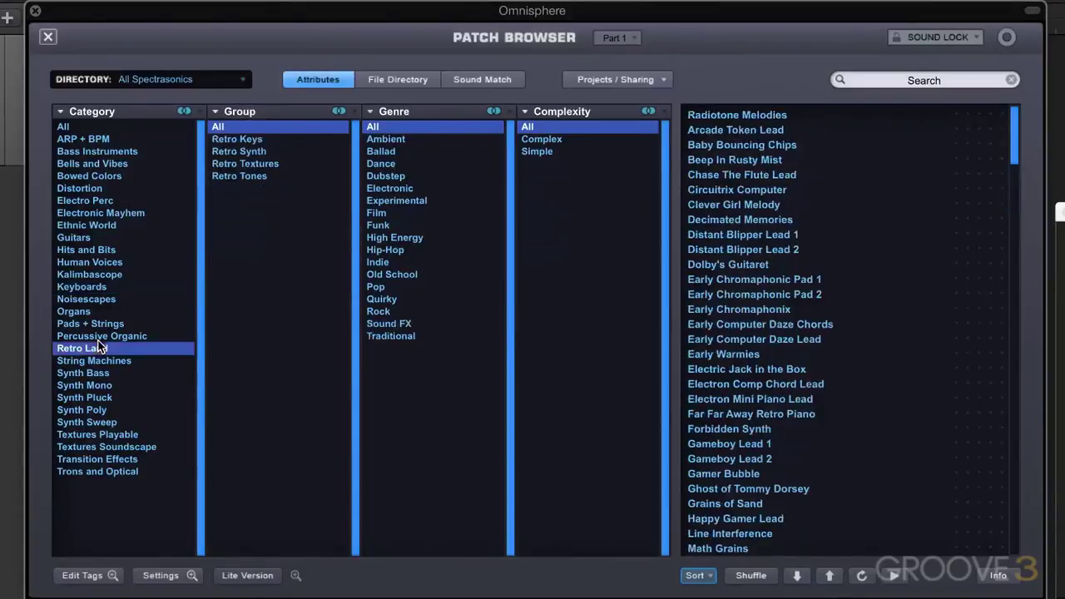
{"action": "left_click", "coordinate": [87, 387]}
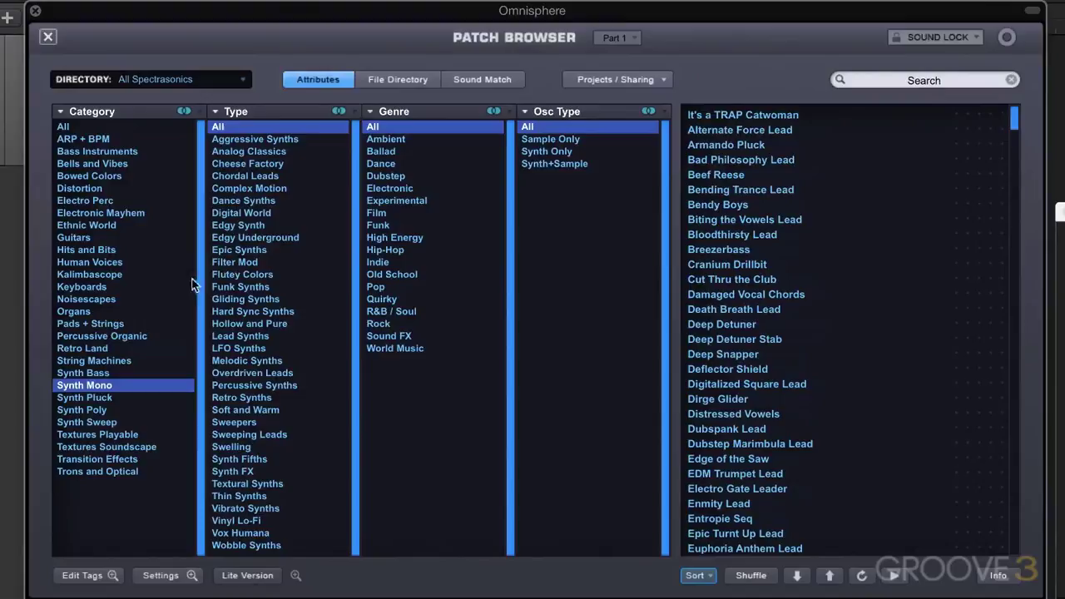
{"action": "left_click", "coordinate": [87, 336]}
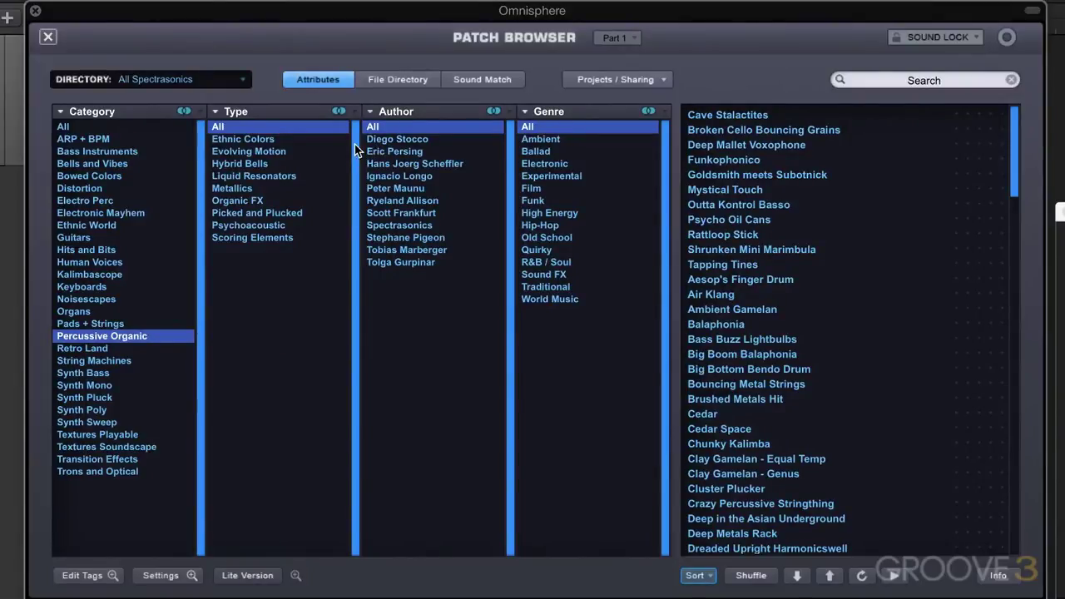
Step: Turn off Category Sensitive Attributes in the patch browser settings
{"action": "left_click", "coordinate": [160, 575]}
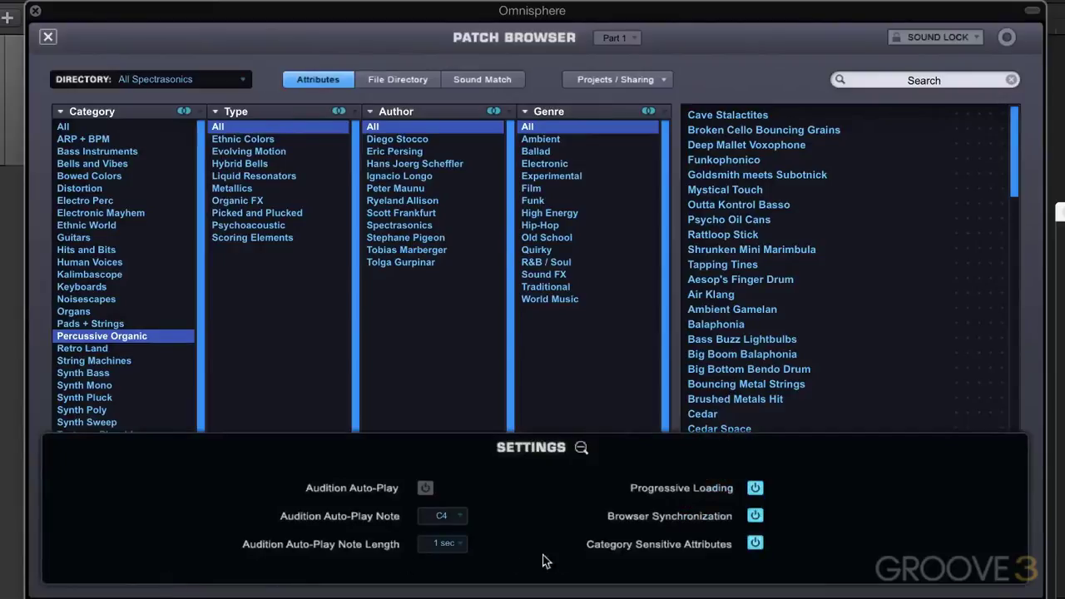
{"action": "left_click", "coordinate": [756, 546]}
{"action": "left_click", "coordinate": [583, 447]}
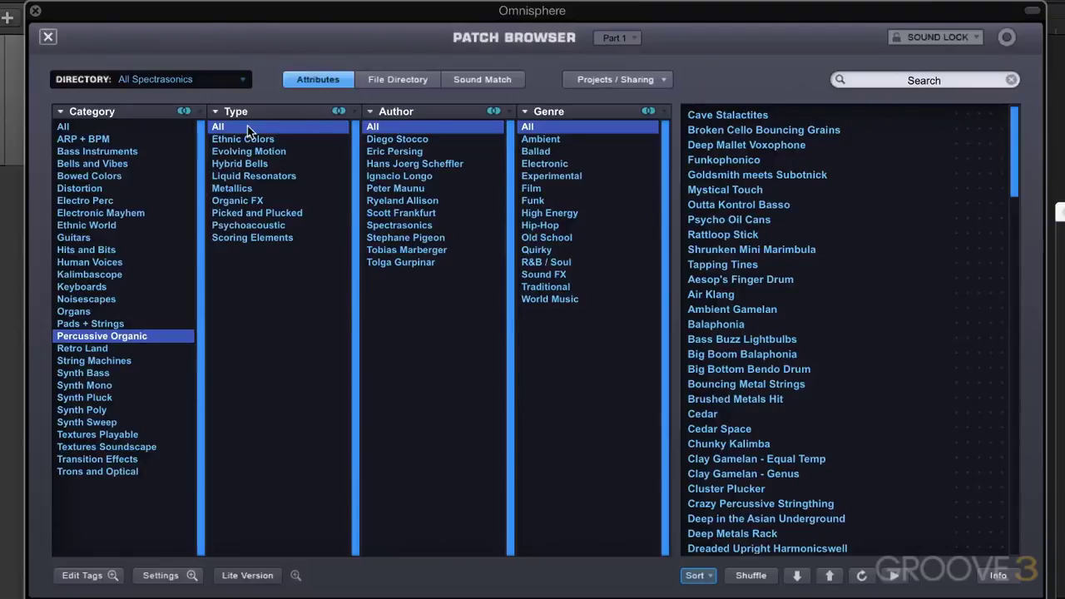
Step: Browse Synth Pluck, Keyboards, Ethnic World and Transition Effects, then recheck the settings
{"action": "left_click", "coordinate": [106, 397]}
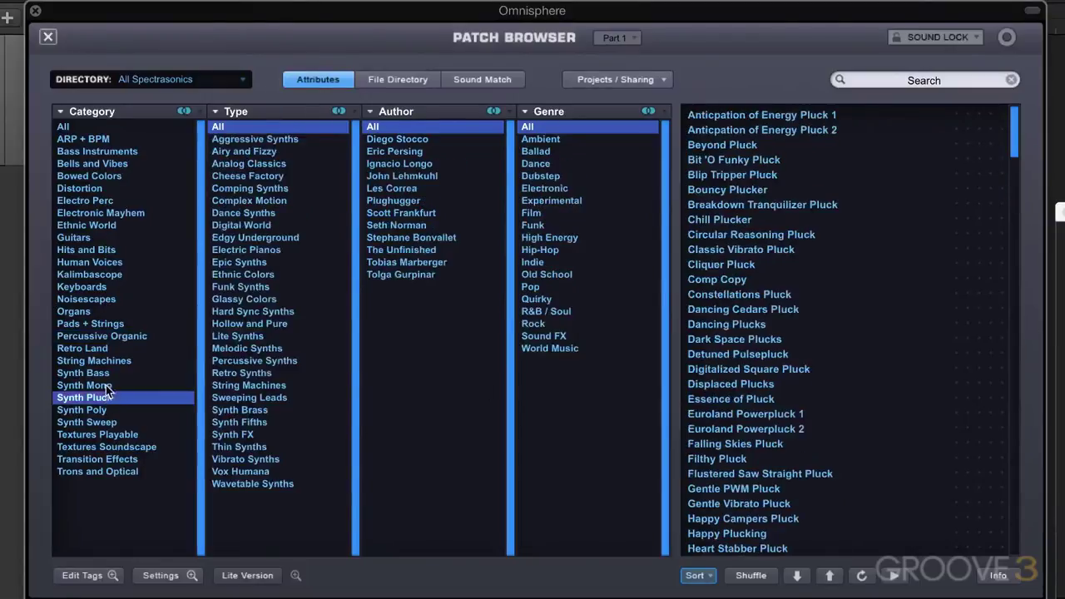
{"action": "left_click", "coordinate": [90, 287]}
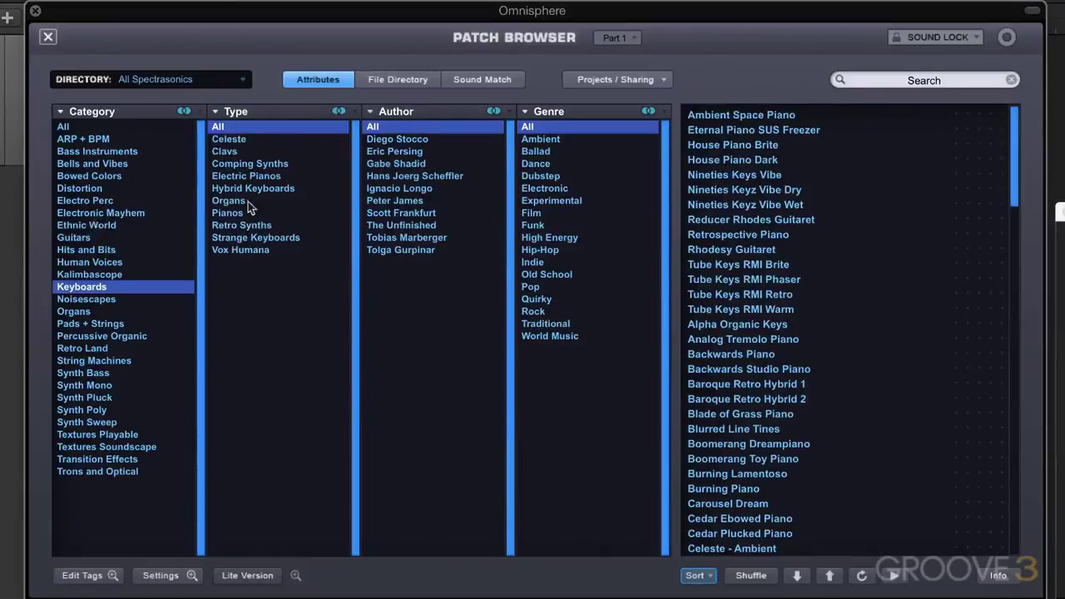
{"action": "key", "text": "Up"}
{"action": "key", "text": "Up"}
{"action": "key", "text": "Up"}
{"action": "key", "text": "Up"}
{"action": "key", "text": "Up"}
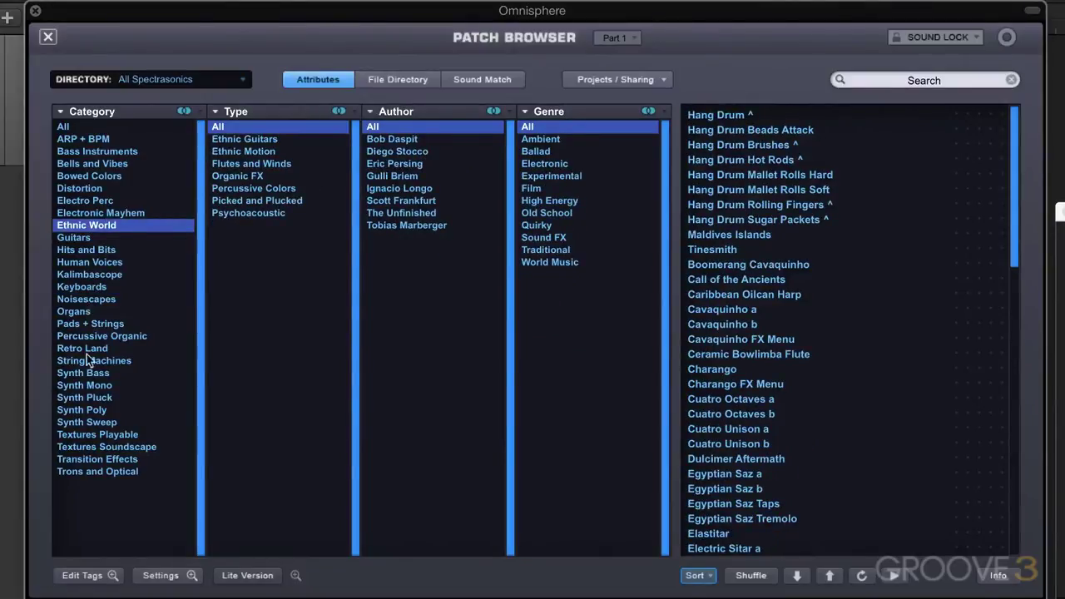
{"action": "left_click", "coordinate": [98, 461]}
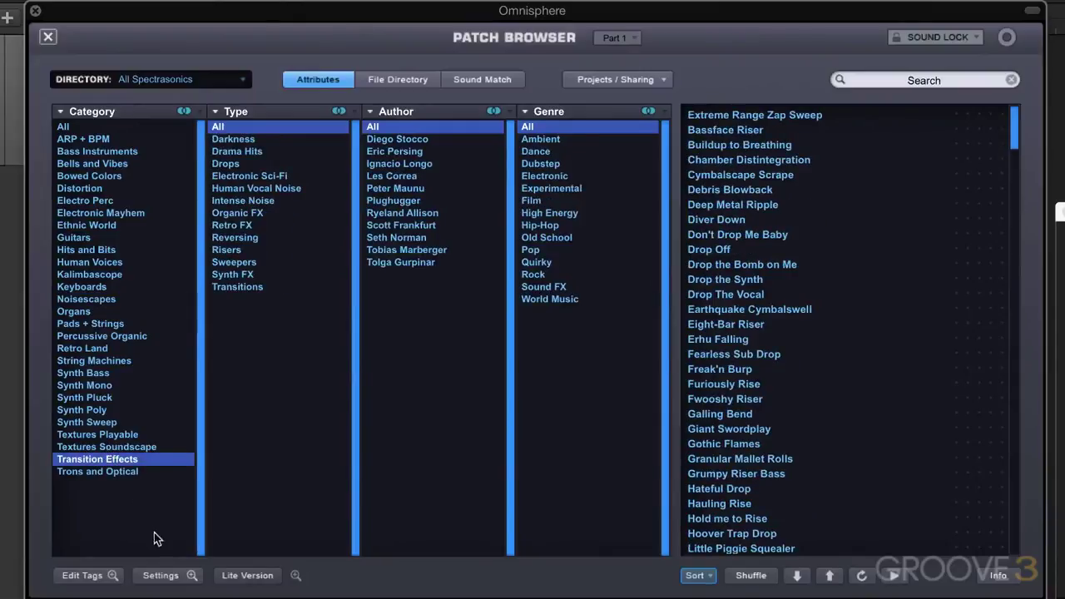
{"action": "left_click", "coordinate": [169, 576]}
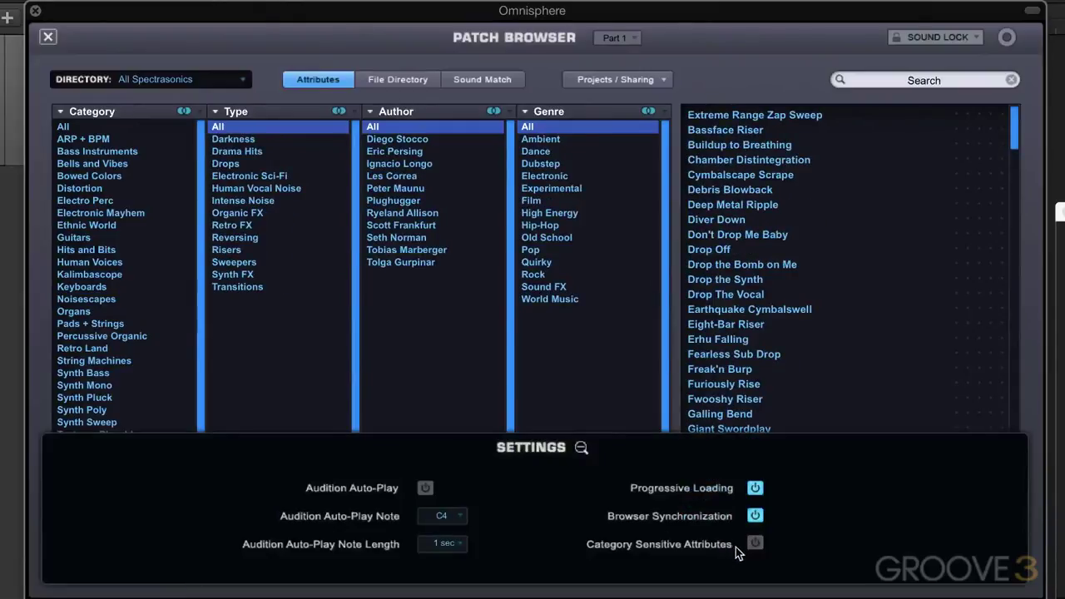
{"action": "left_click", "coordinate": [582, 448]}
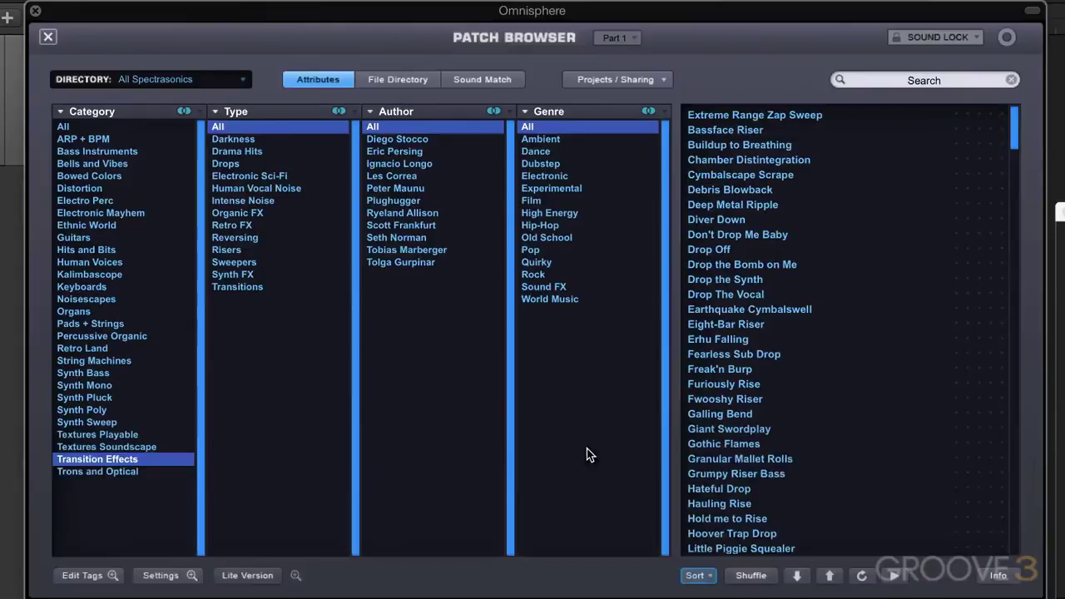
Step: View Noisescapes and Guitars, inspect the Model and Genre column options, then reset Category to All
{"action": "left_click", "coordinate": [93, 299]}
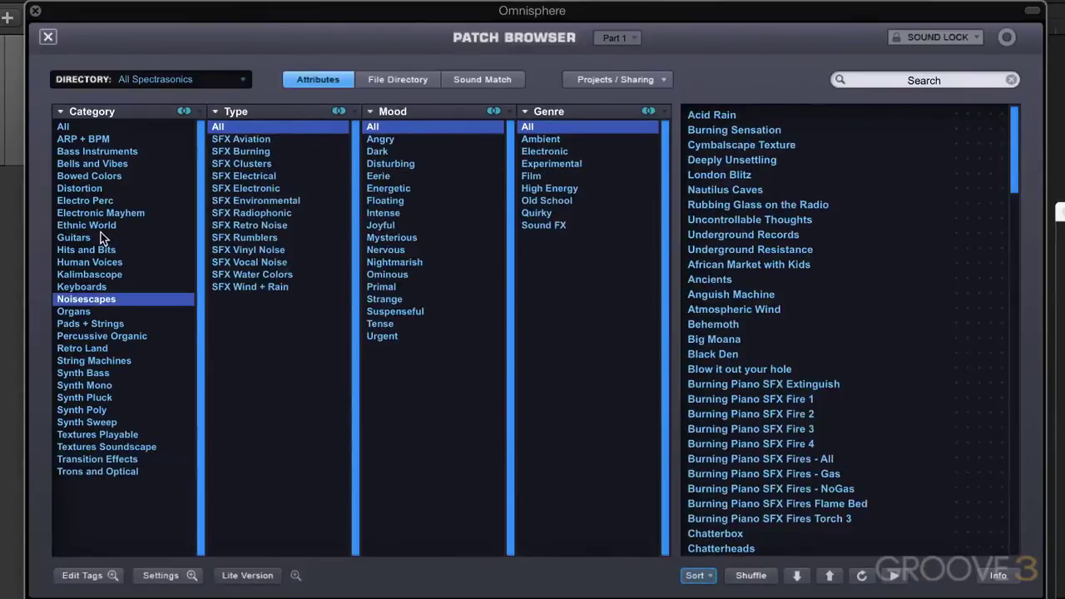
{"action": "left_click", "coordinate": [100, 237]}
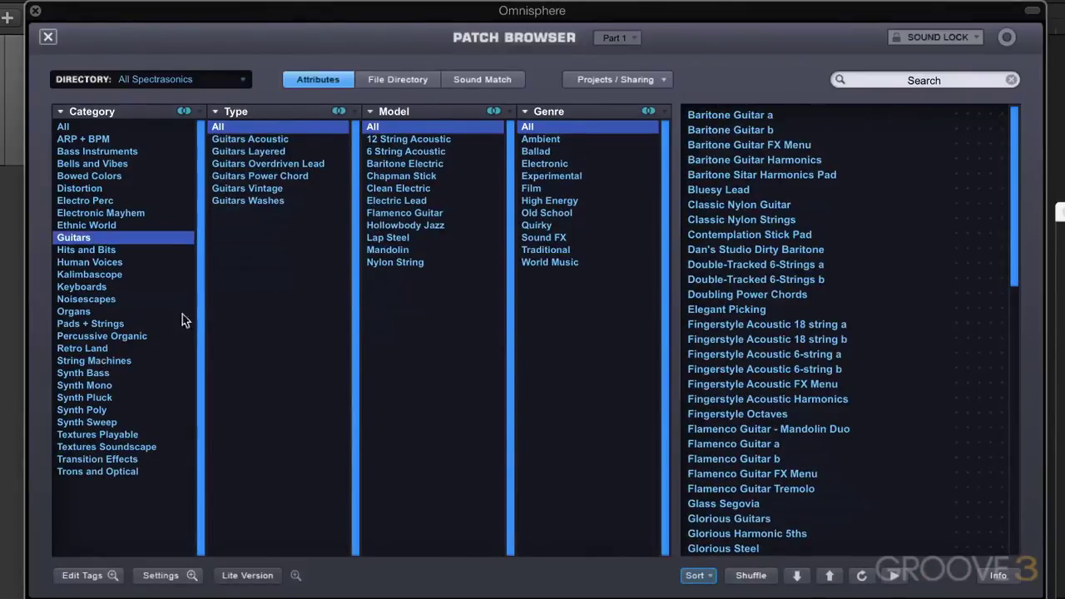
{"action": "left_click", "coordinate": [383, 111]}
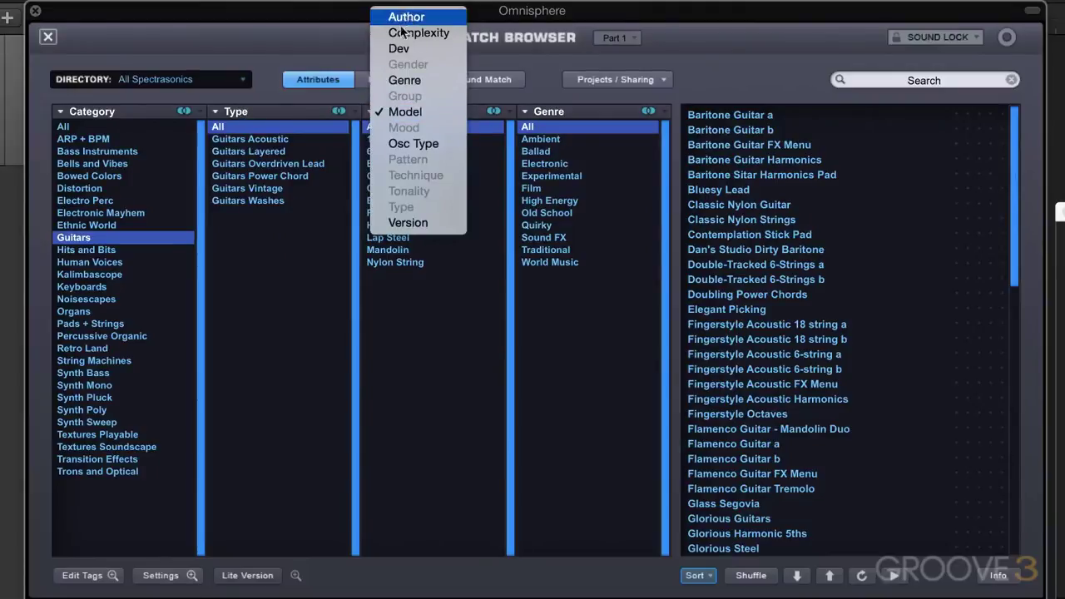
{"action": "left_click", "coordinate": [551, 101]}
{"action": "left_click", "coordinate": [551, 101]}
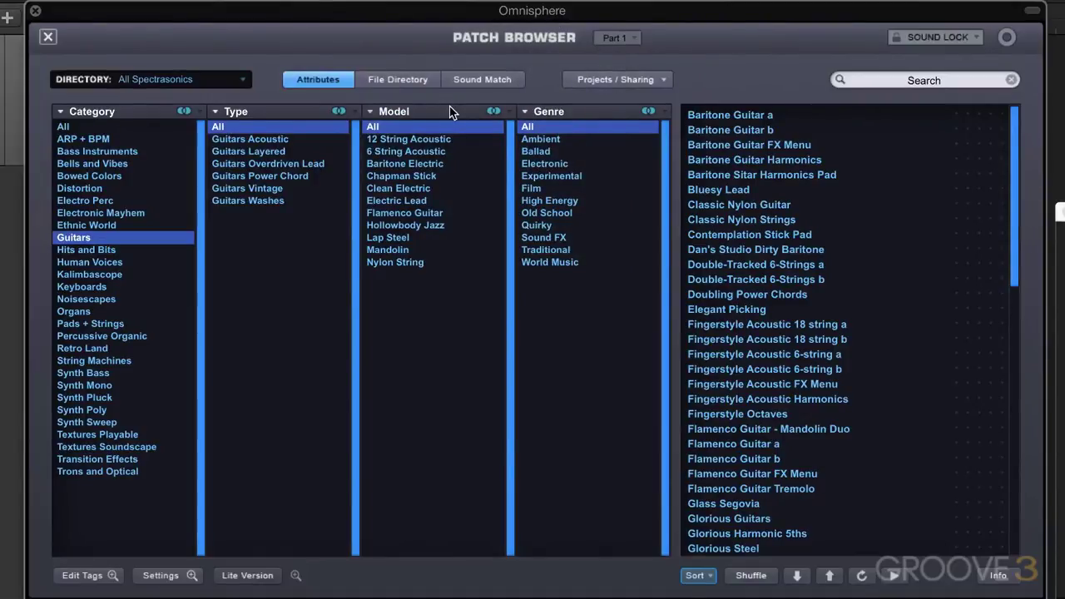
{"action": "left_click", "coordinate": [63, 128]}
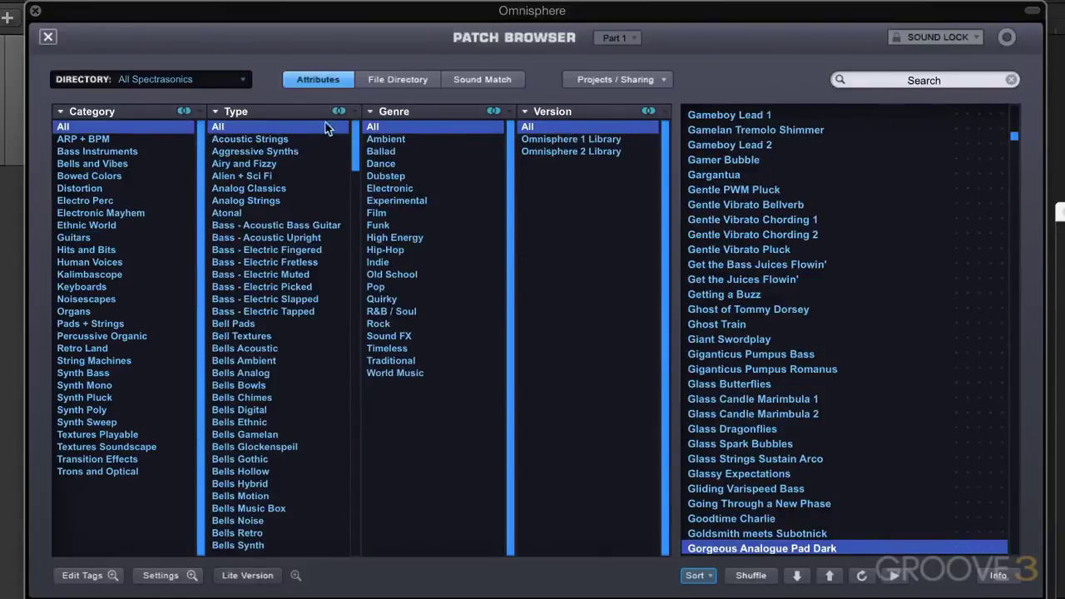
Step: Search 'pads', filter to Ballad genre and Omnisphere 2 Library, and load Dissolving Capsules
{"action": "left_click", "coordinate": [949, 83]}
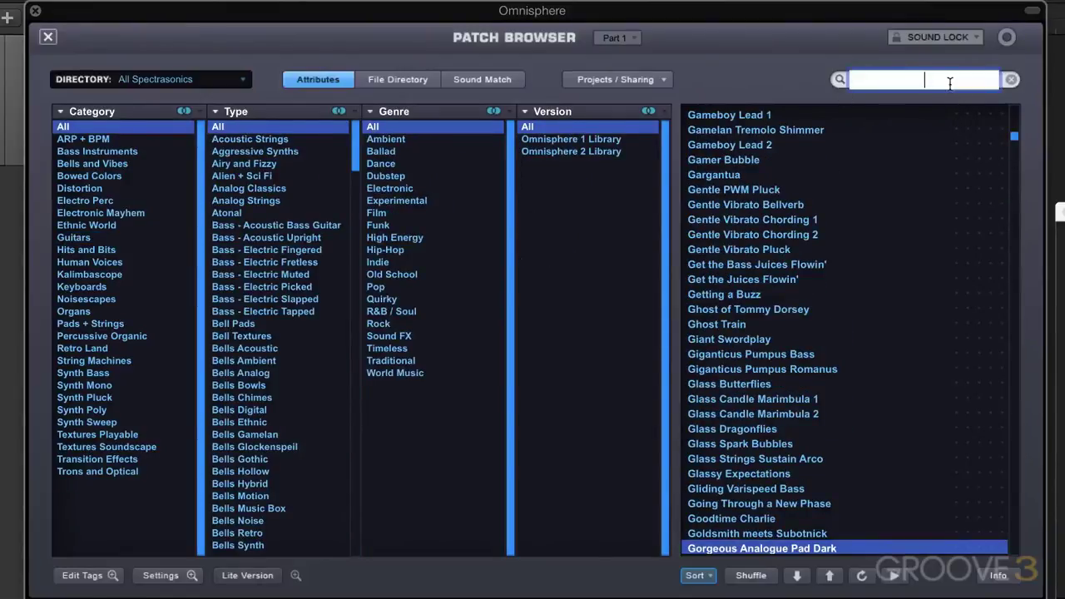
{"action": "type", "text": "pads"}
{"action": "key", "text": "Return"}
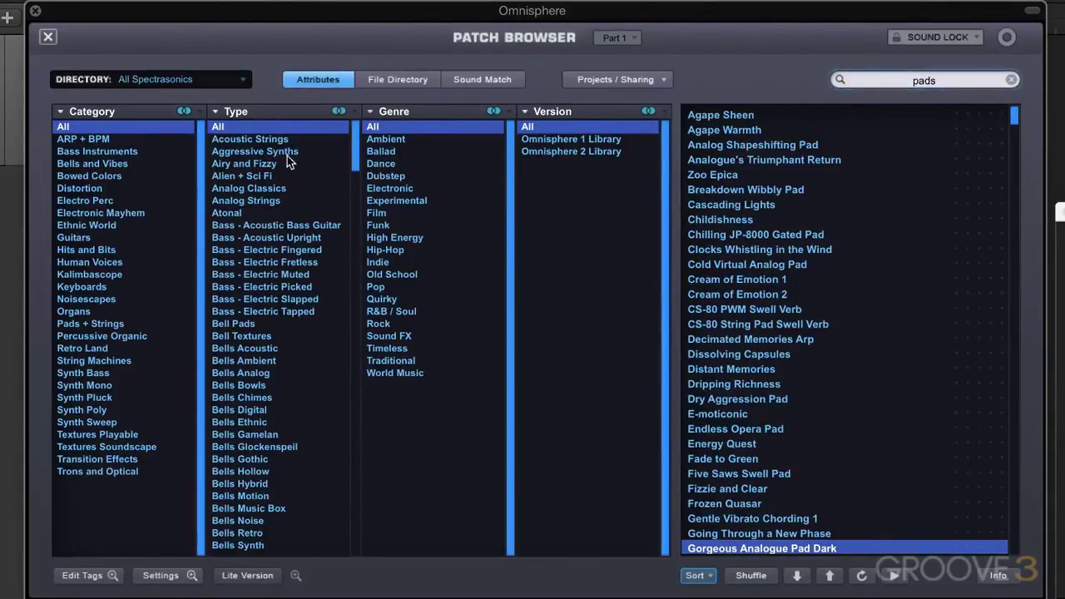
{"action": "left_click", "coordinate": [394, 154]}
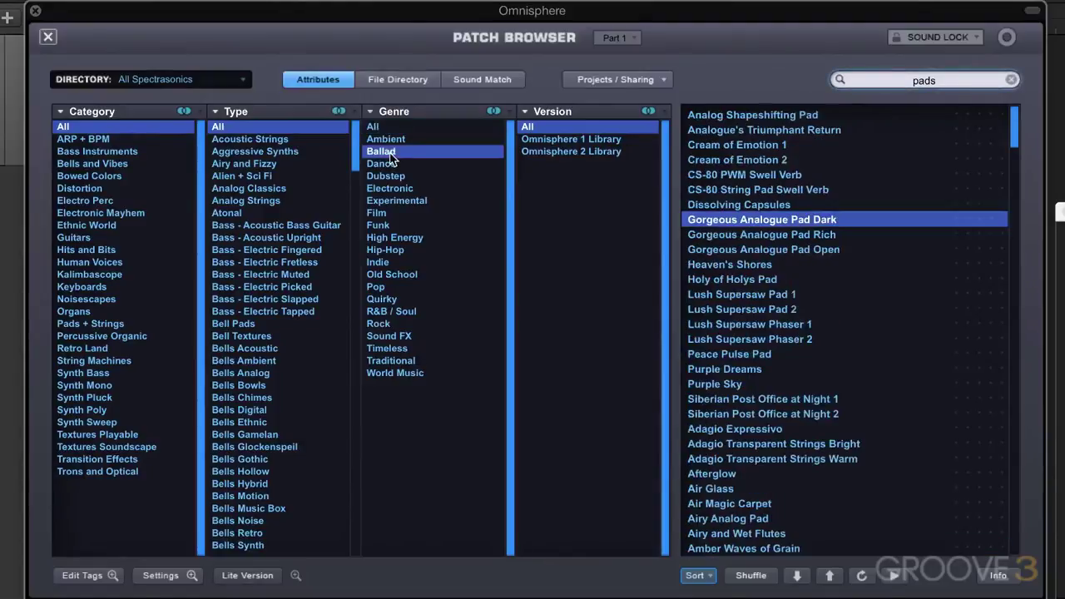
{"action": "left_click", "coordinate": [580, 151]}
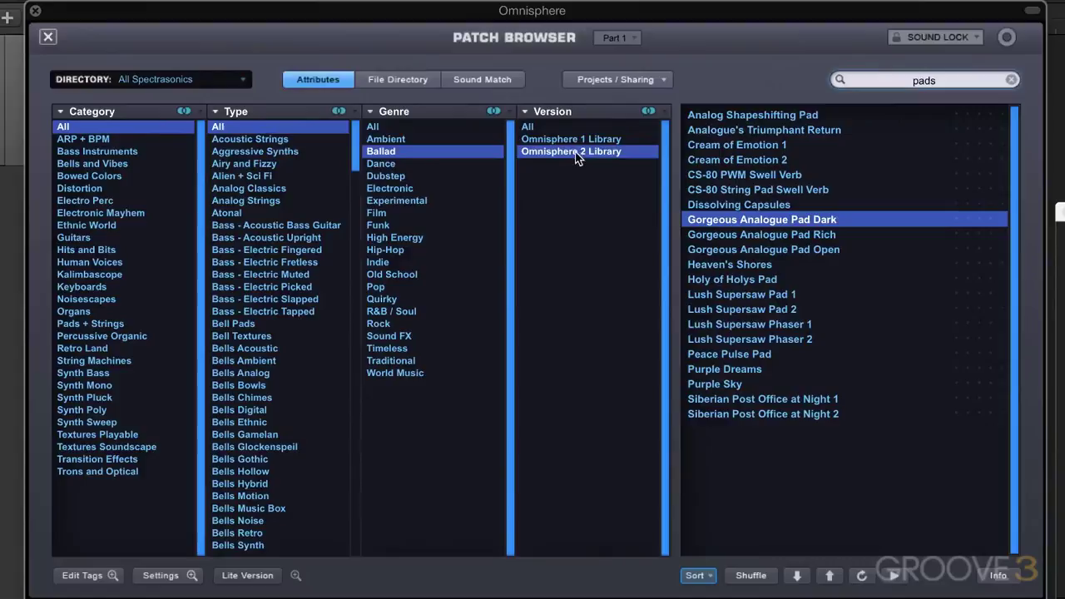
{"action": "left_click", "coordinate": [746, 206]}
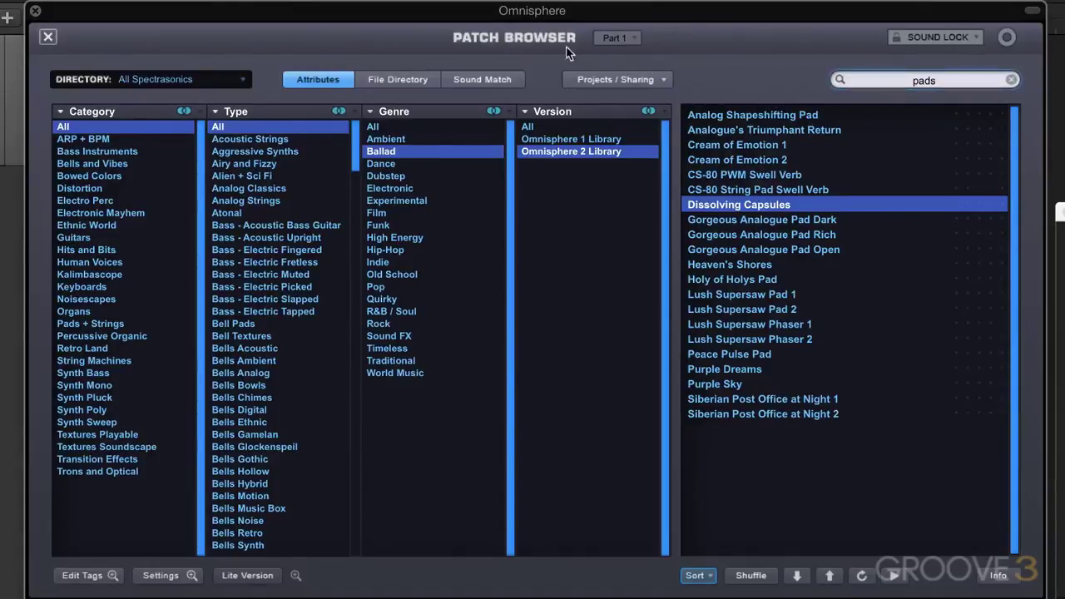
Step: Lock the 'pads' search text across parts using Sound Lock > Search Text
{"action": "left_click", "coordinate": [974, 37]}
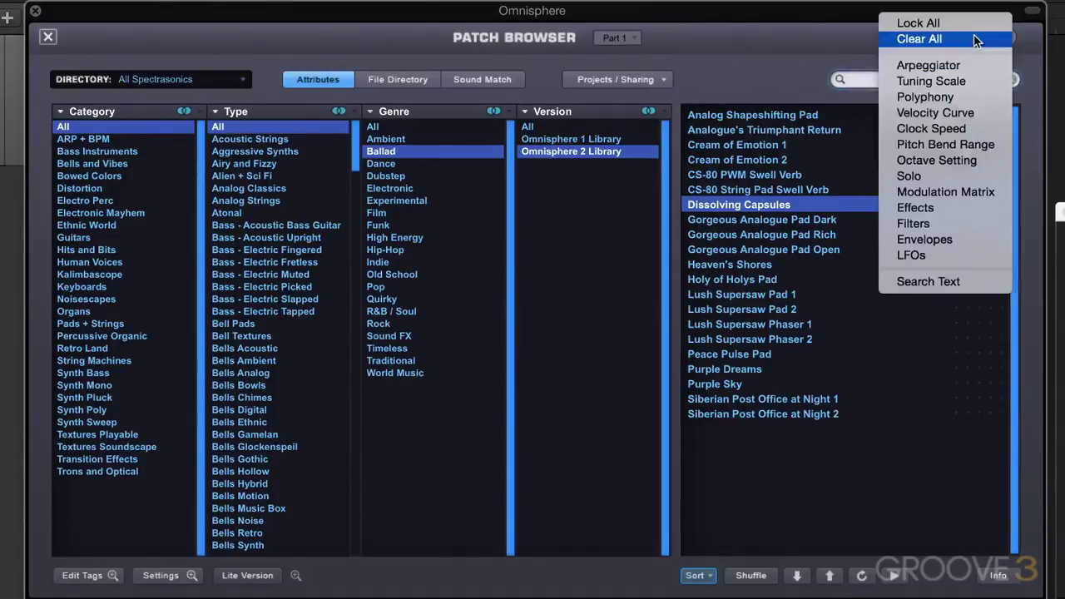
{"action": "left_click", "coordinate": [962, 283]}
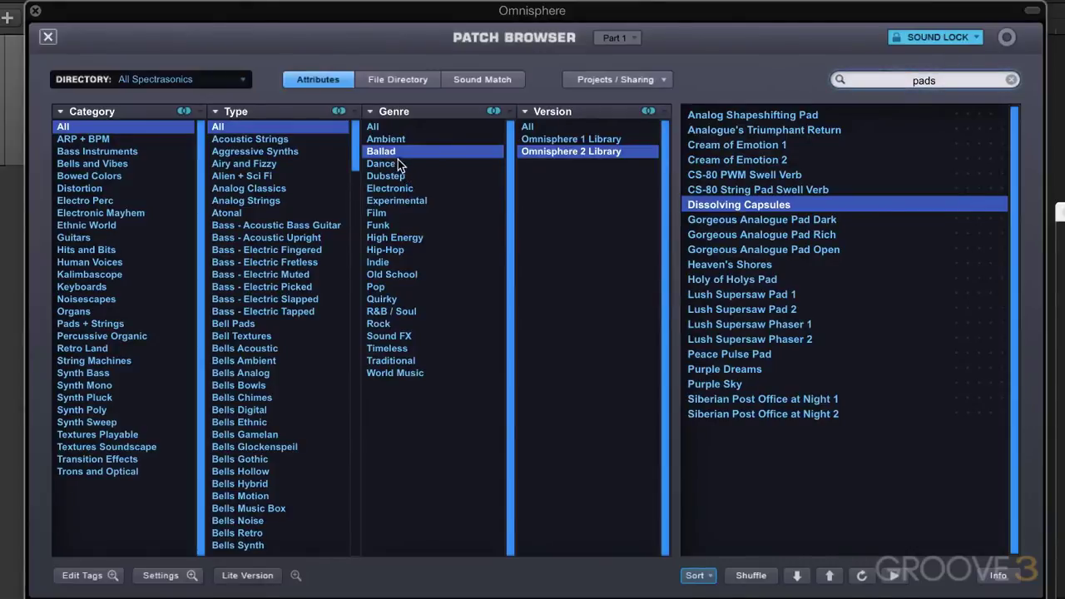
Step: Load CS-80 String Pad Swell Verb onto part 2 from the locked pads results
{"action": "left_click", "coordinate": [48, 39]}
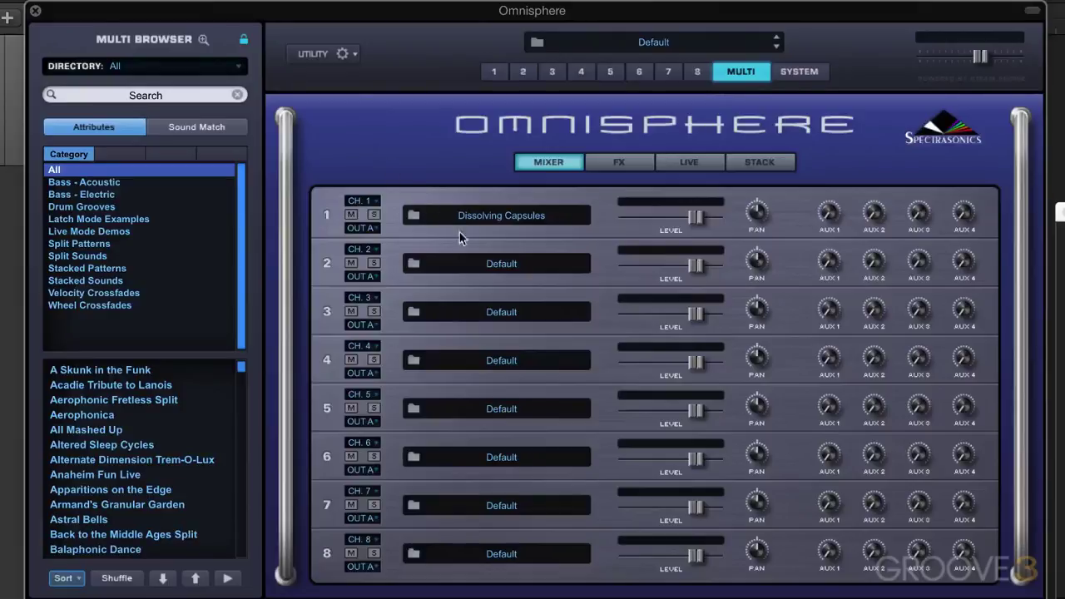
{"action": "left_click", "coordinate": [505, 265]}
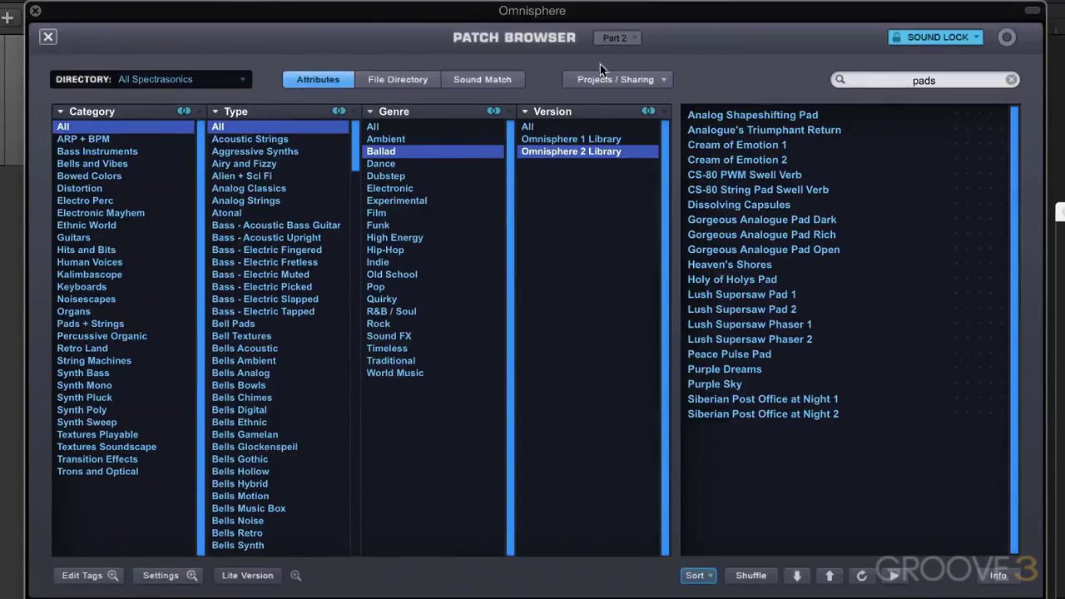
{"action": "left_click", "coordinate": [739, 191]}
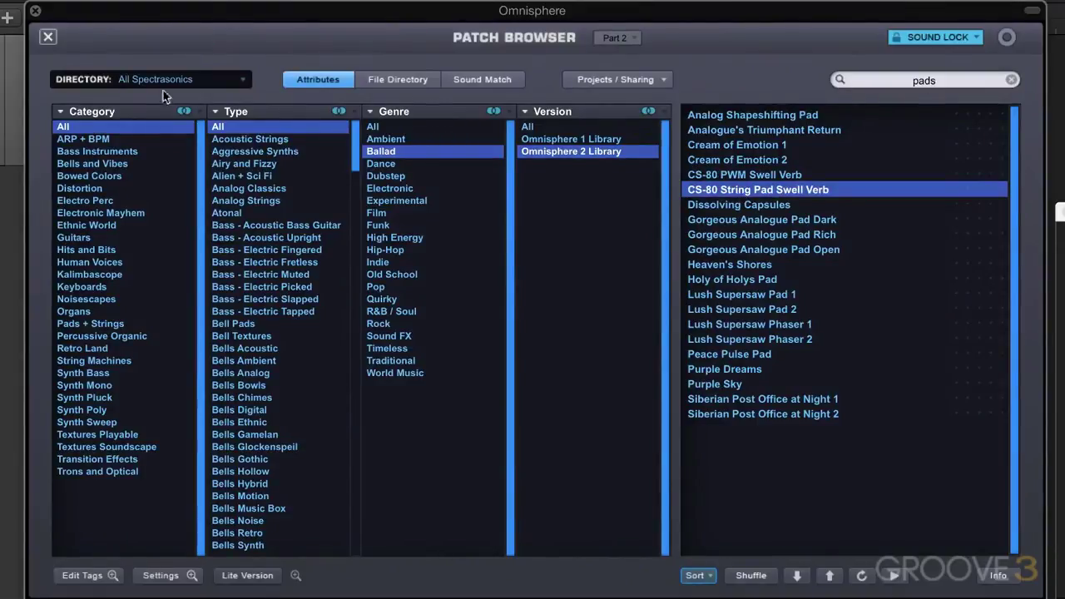
{"action": "left_click", "coordinate": [47, 37]}
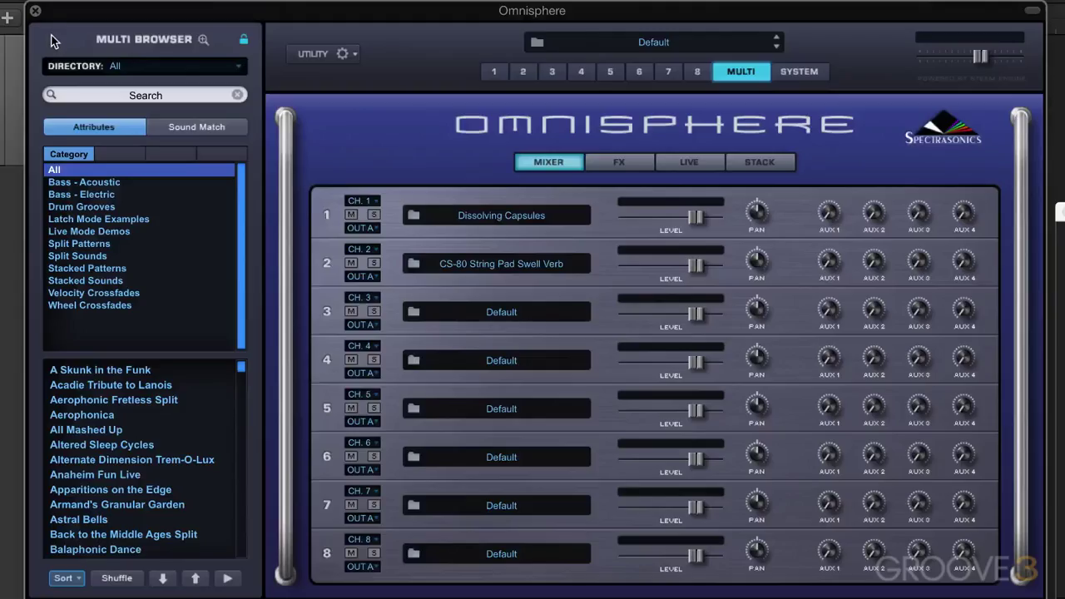
Step: Load Purple Sky onto part 3 from the same pads results
{"action": "left_click", "coordinate": [524, 316]}
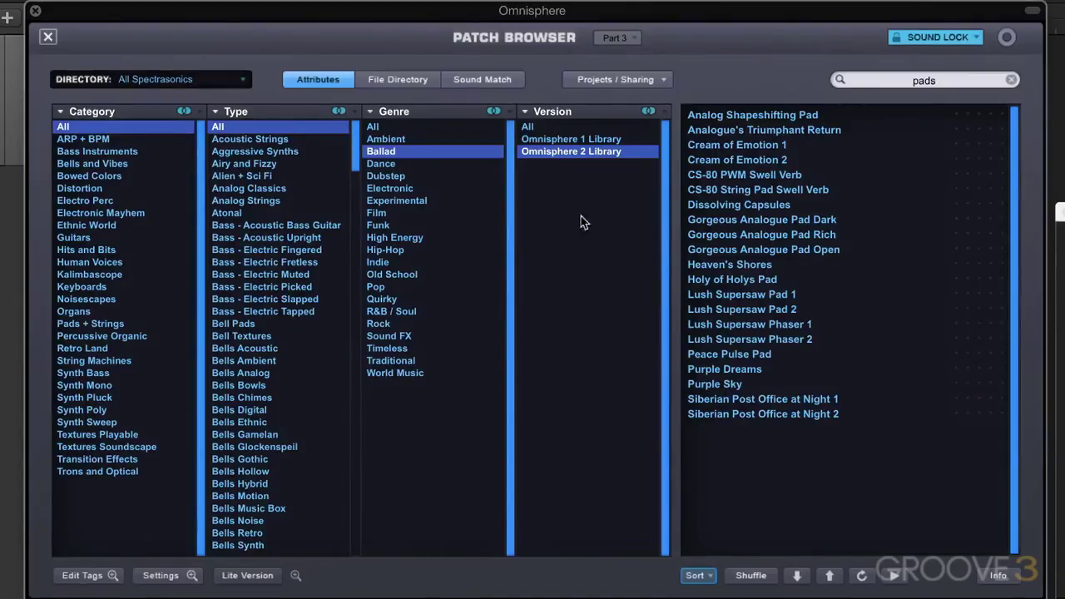
{"action": "left_click", "coordinate": [735, 385]}
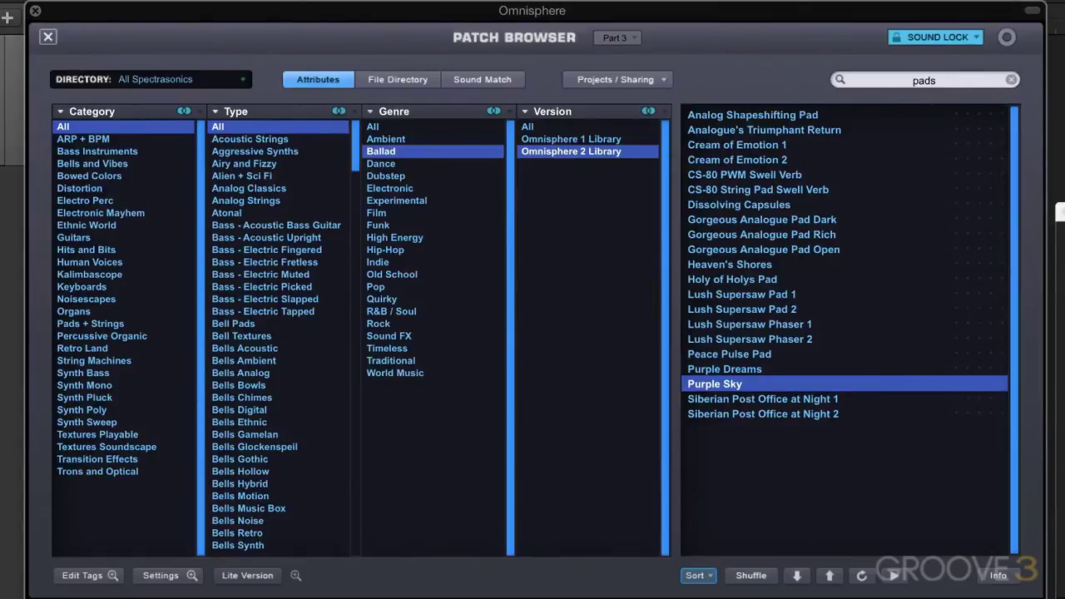
{"action": "left_click", "coordinate": [50, 38]}
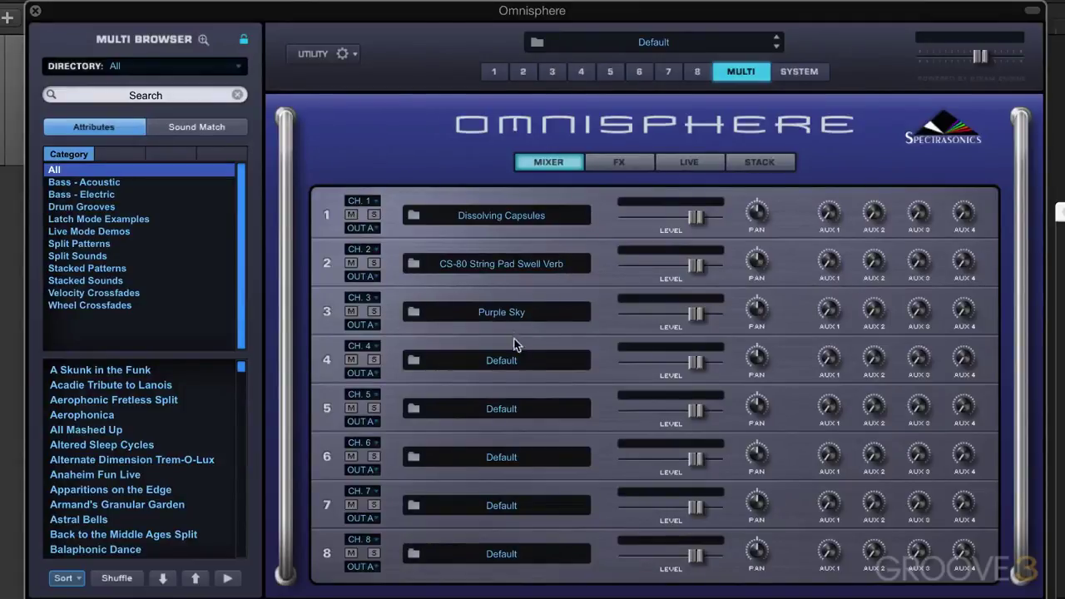
Step: Clear all sound locks from part 4's patch browser and confirm its search field is now empty
{"action": "left_click", "coordinate": [511, 363]}
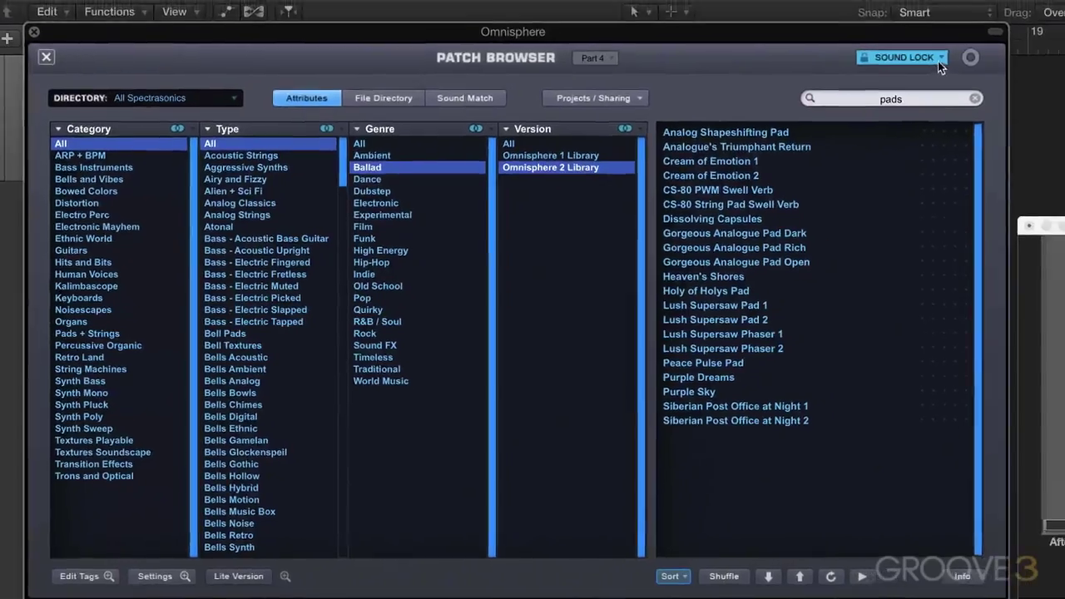
{"action": "left_click", "coordinate": [977, 38]}
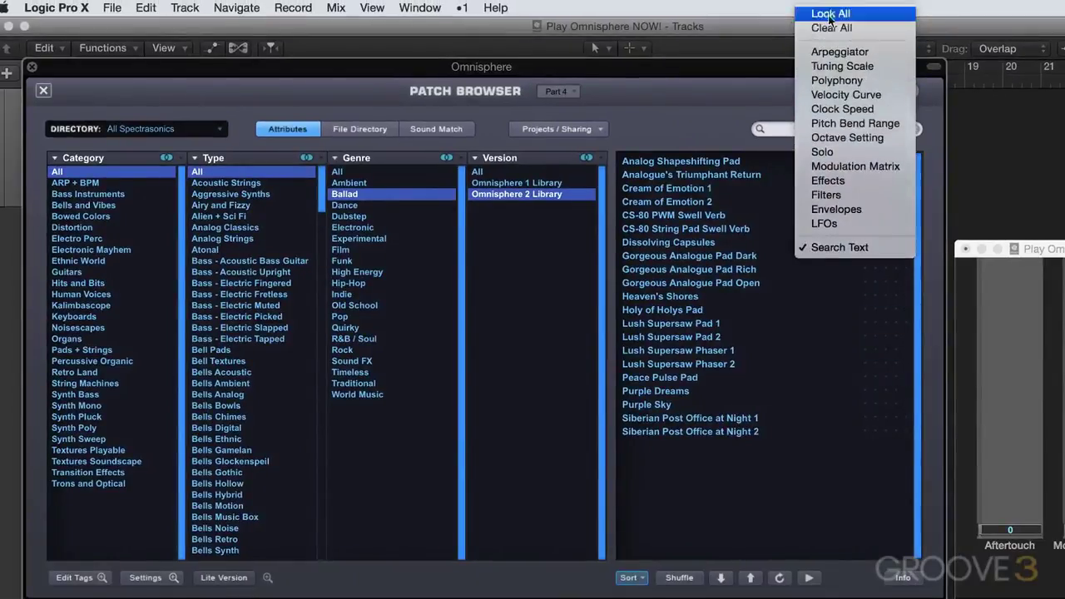
{"action": "left_click", "coordinate": [828, 30]}
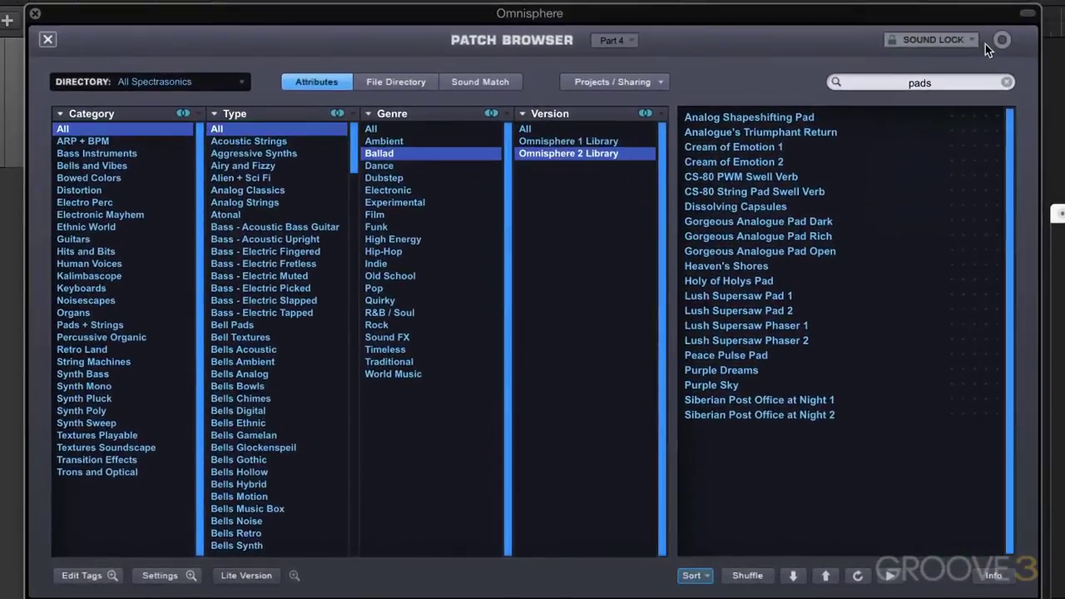
{"action": "left_click", "coordinate": [47, 40]}
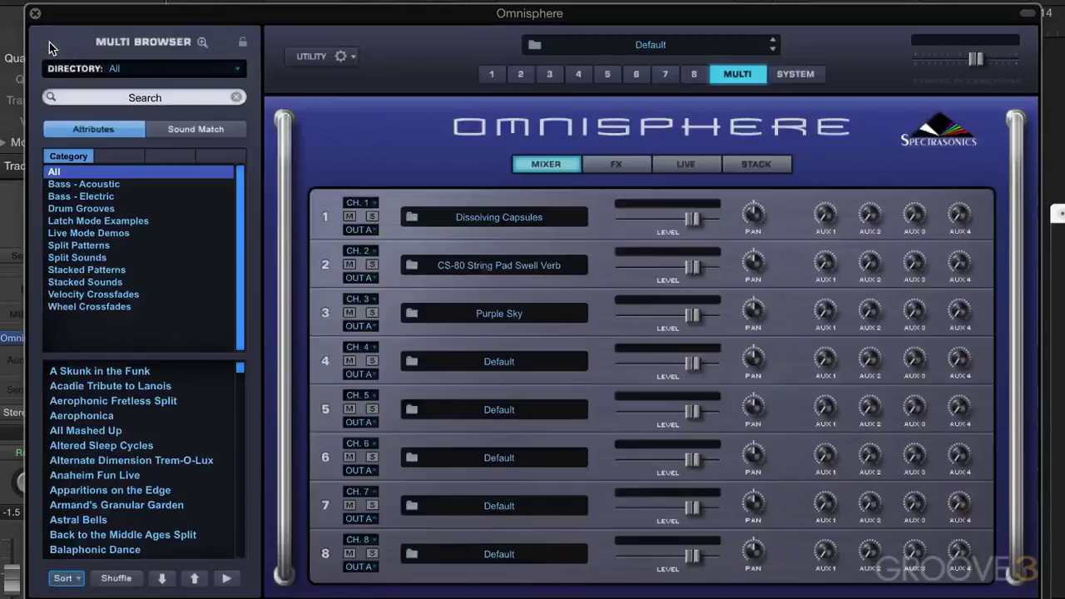
{"action": "left_click", "coordinate": [493, 363]}
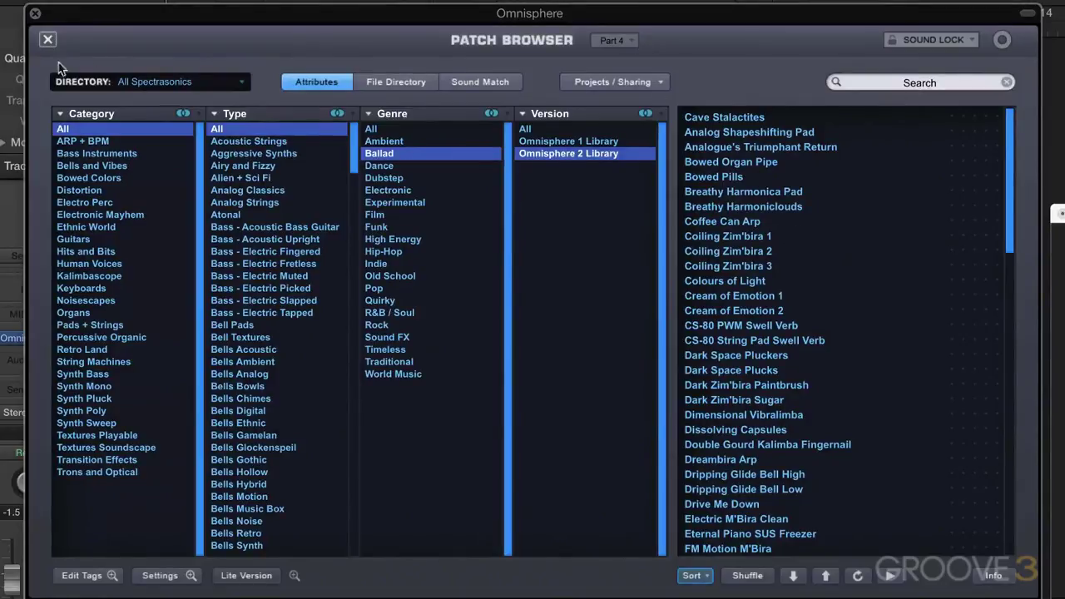
{"action": "left_click", "coordinate": [48, 40]}
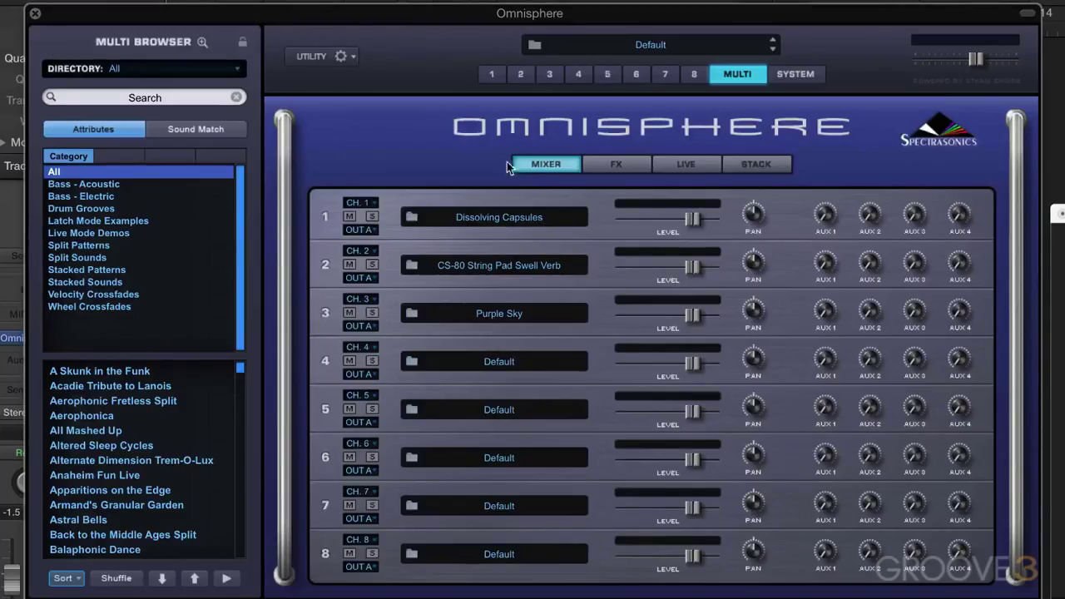
Step: Inspect Dissolving Capsules' layers A and B, then browse Layer A's source, Reverse Gourd Pills Morph Wide
{"action": "left_click", "coordinate": [493, 78]}
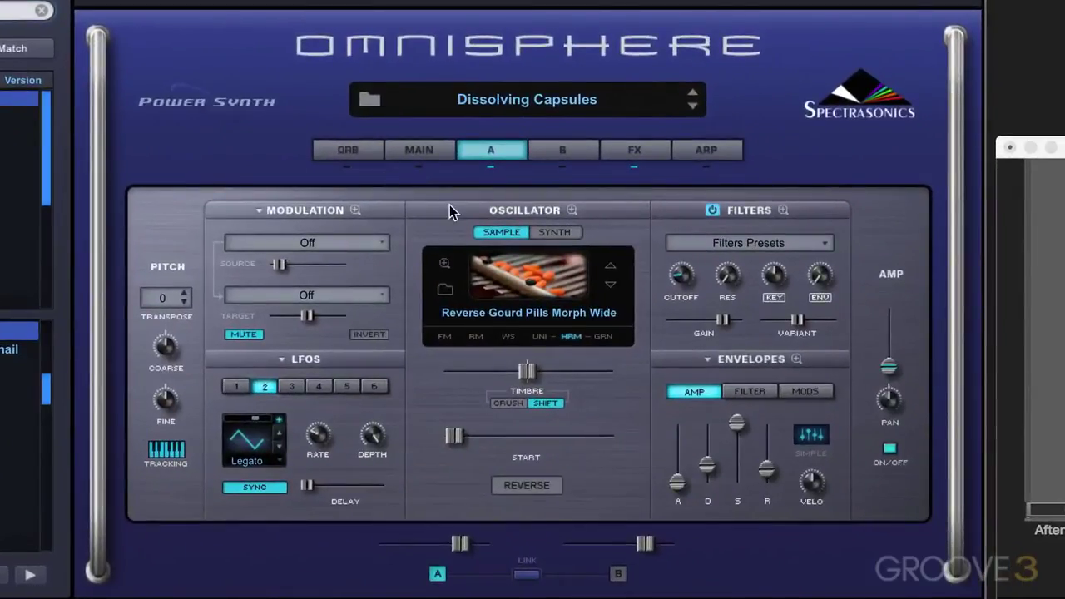
{"action": "left_click", "coordinate": [428, 148]}
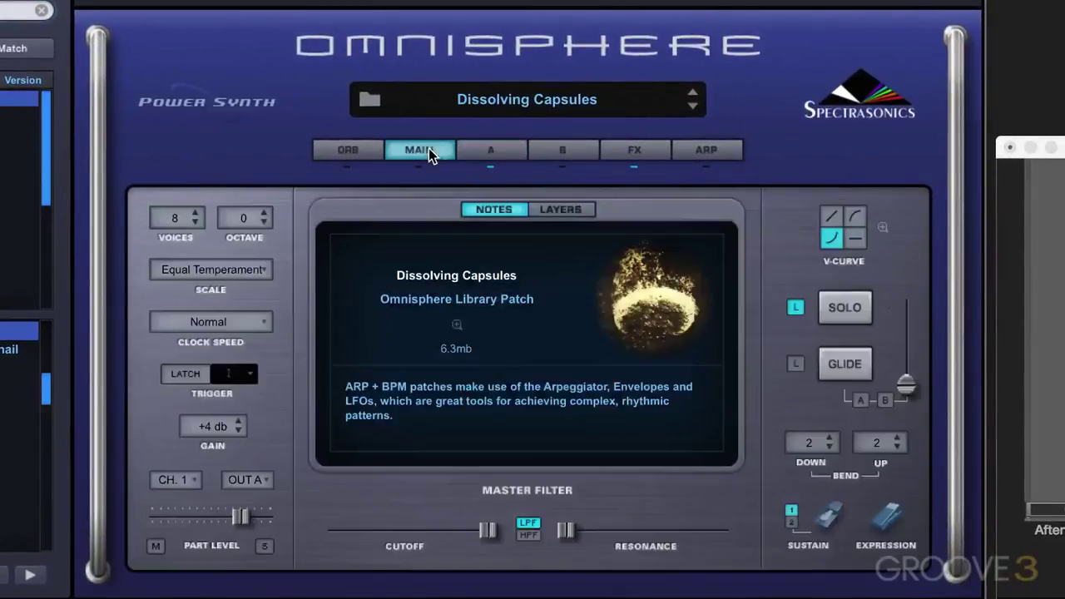
{"action": "left_click", "coordinate": [570, 213]}
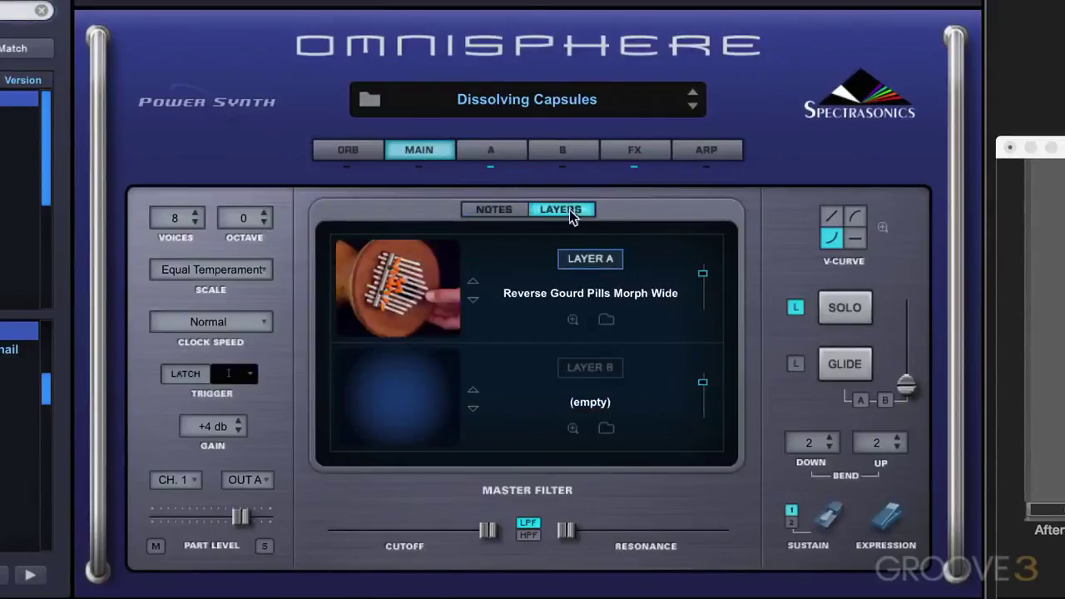
{"action": "left_click", "coordinate": [489, 151]}
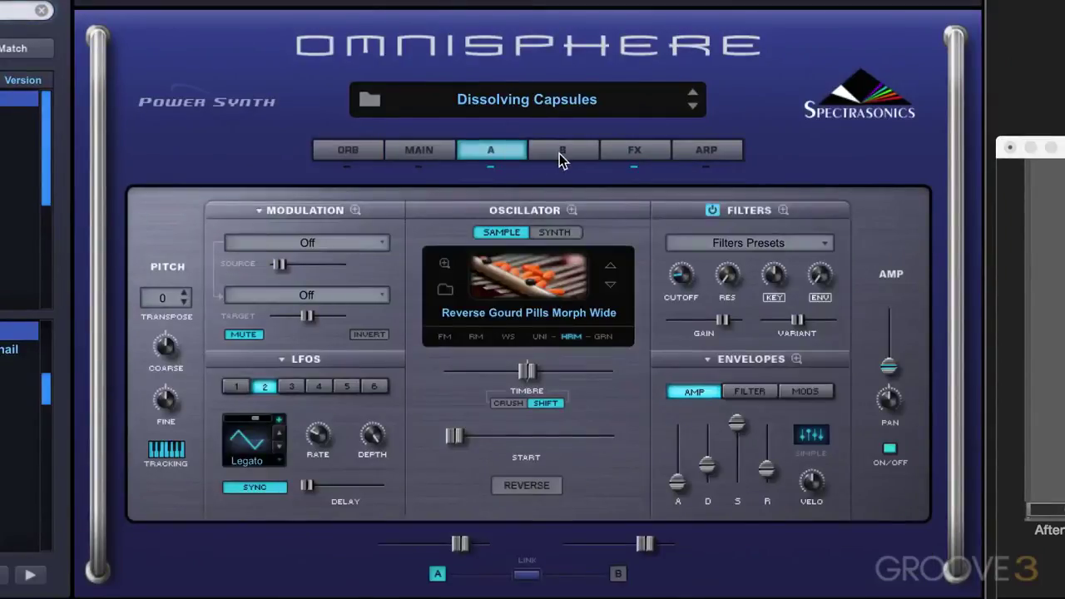
{"action": "left_click", "coordinate": [559, 155]}
{"action": "left_click", "coordinate": [491, 152]}
{"action": "left_click", "coordinate": [415, 149]}
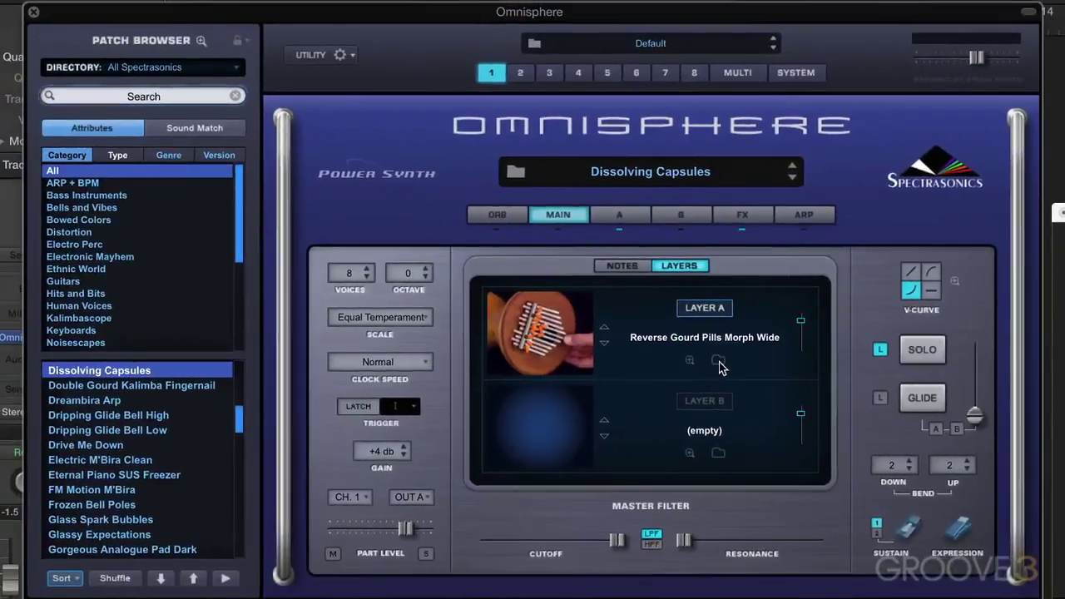
{"action": "left_click", "coordinate": [719, 363]}
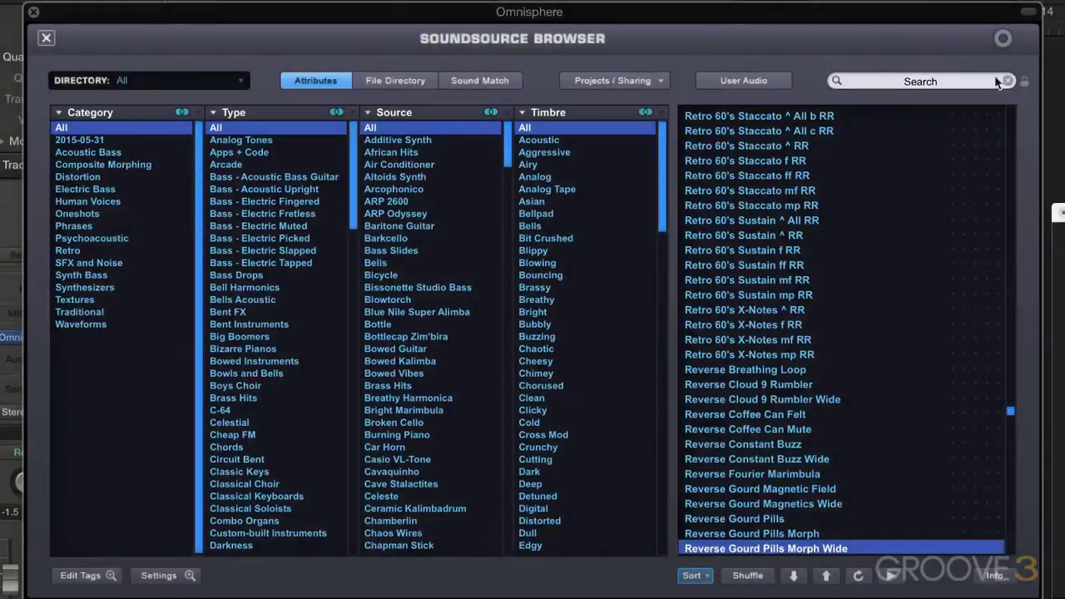
Step: Search sound sources for 'sweep' and load Atlantis into the empty Layer B
{"action": "left_click", "coordinate": [46, 40]}
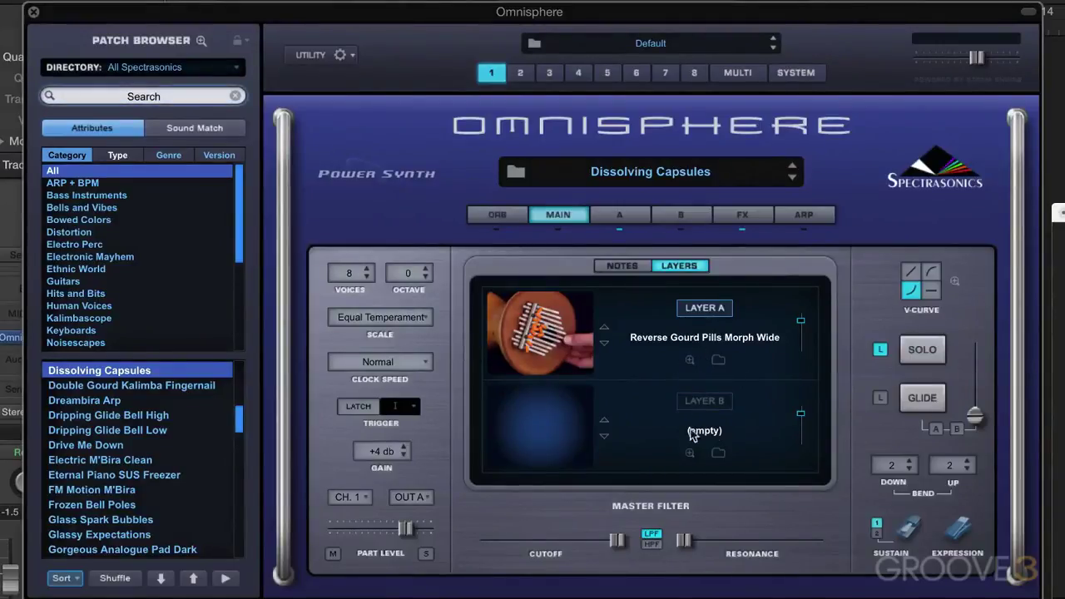
{"action": "left_click", "coordinate": [719, 452]}
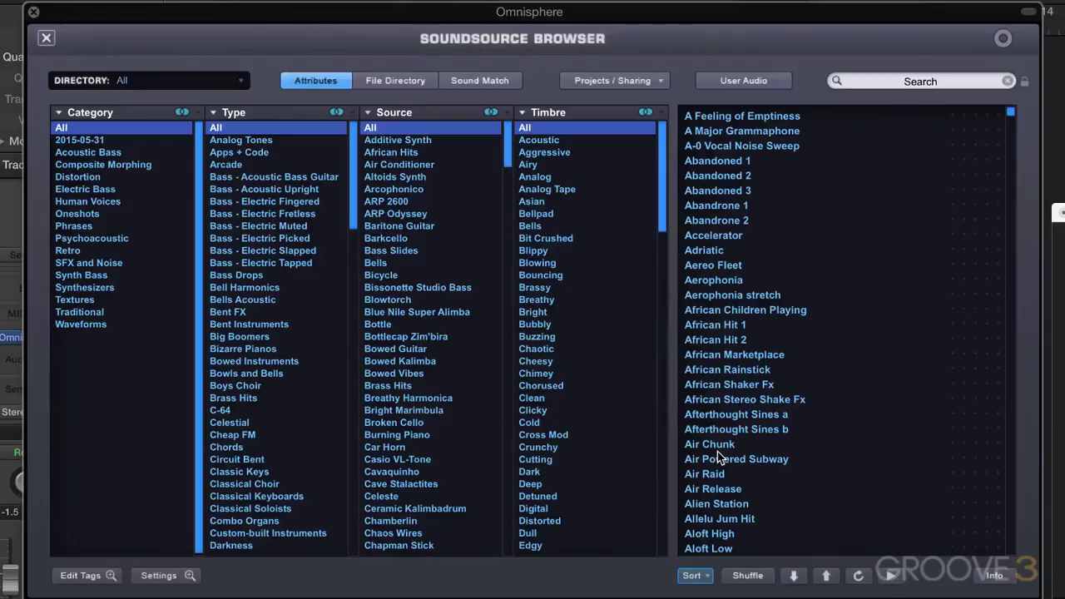
{"action": "left_click", "coordinate": [926, 82]}
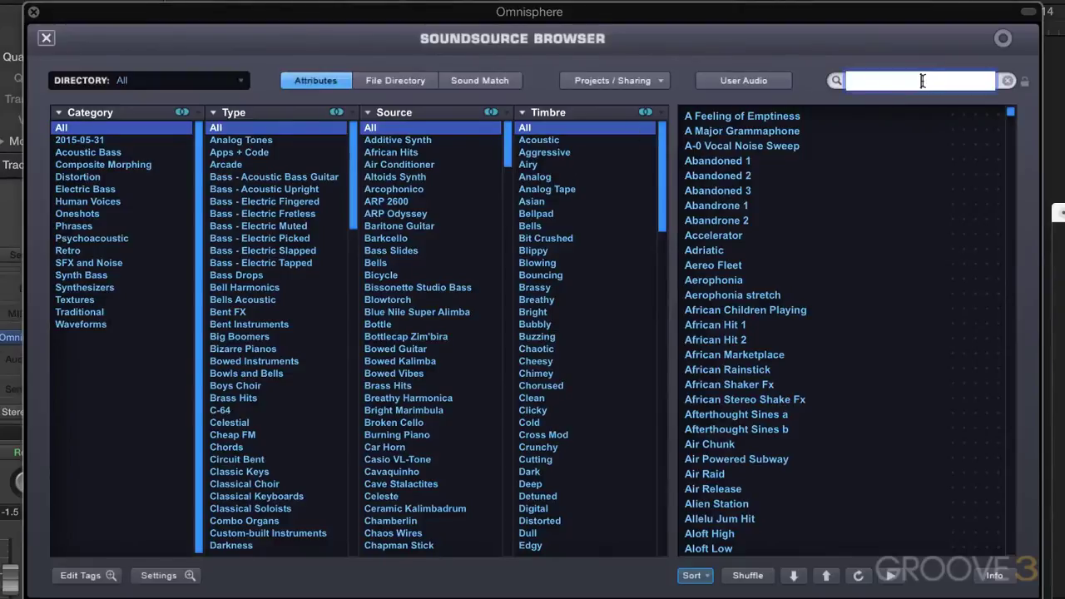
{"action": "type", "text": "sweep"}
{"action": "key", "text": "Return"}
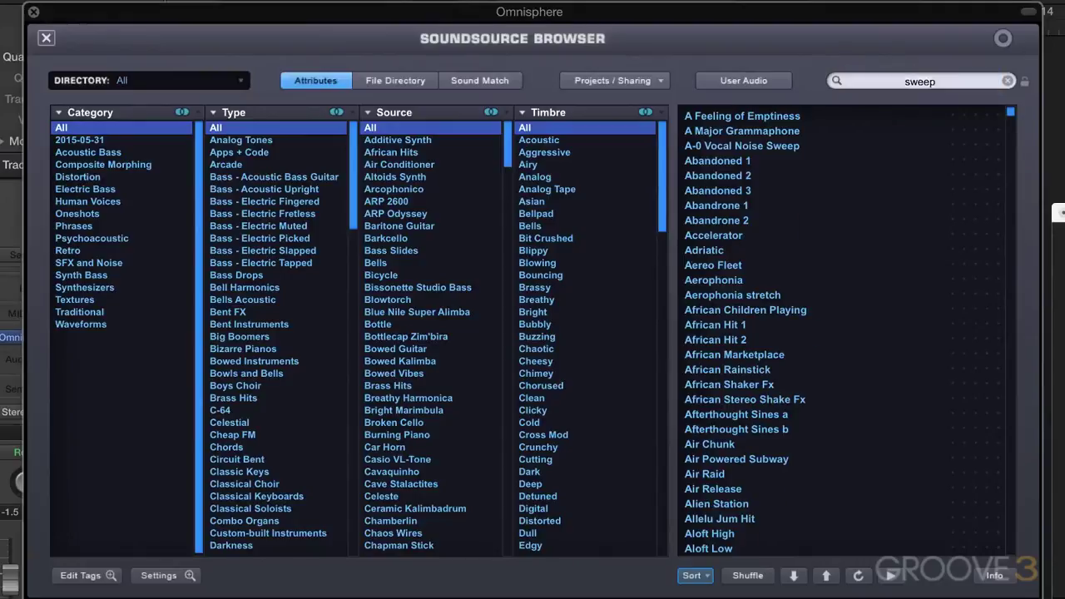
{"action": "left_click", "coordinate": [713, 283]}
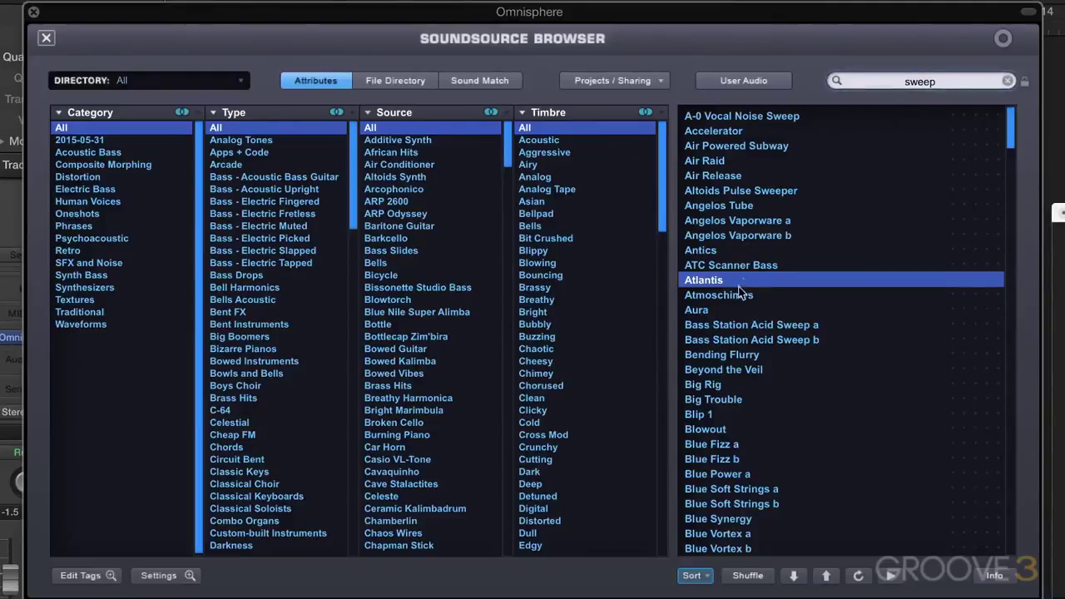
Step: Lock the 'sweep' search, drop Layer B to about -9.47 dB, and audition Blue Fizz a
{"action": "left_click", "coordinate": [1025, 81]}
{"action": "left_click", "coordinate": [46, 37]}
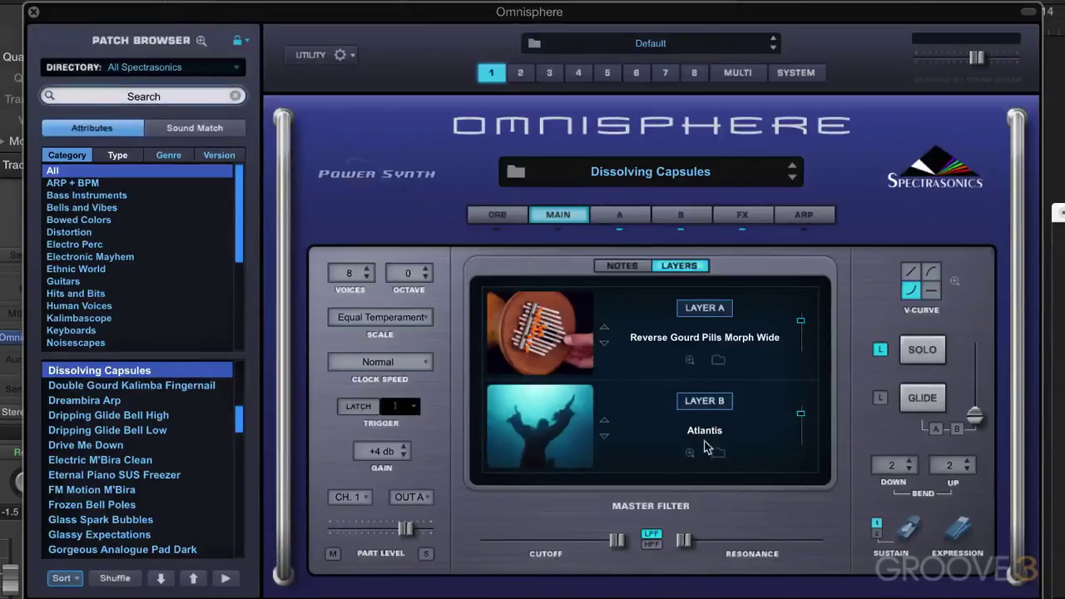
{"action": "left_click_drag", "start_coordinate": [801, 416], "coordinate": [801, 433]}
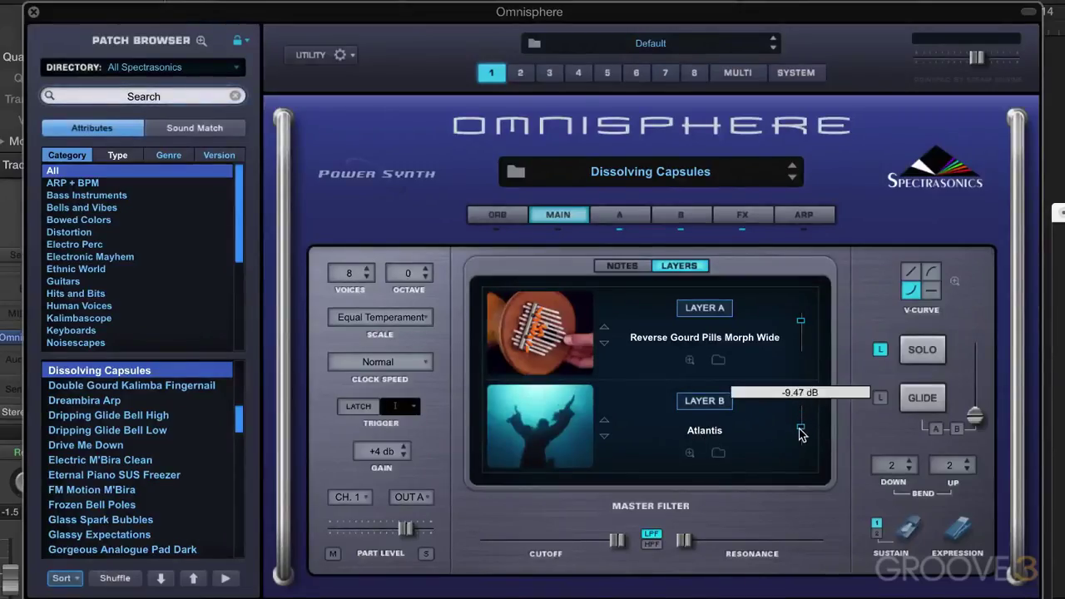
{"action": "left_click", "coordinate": [705, 430]}
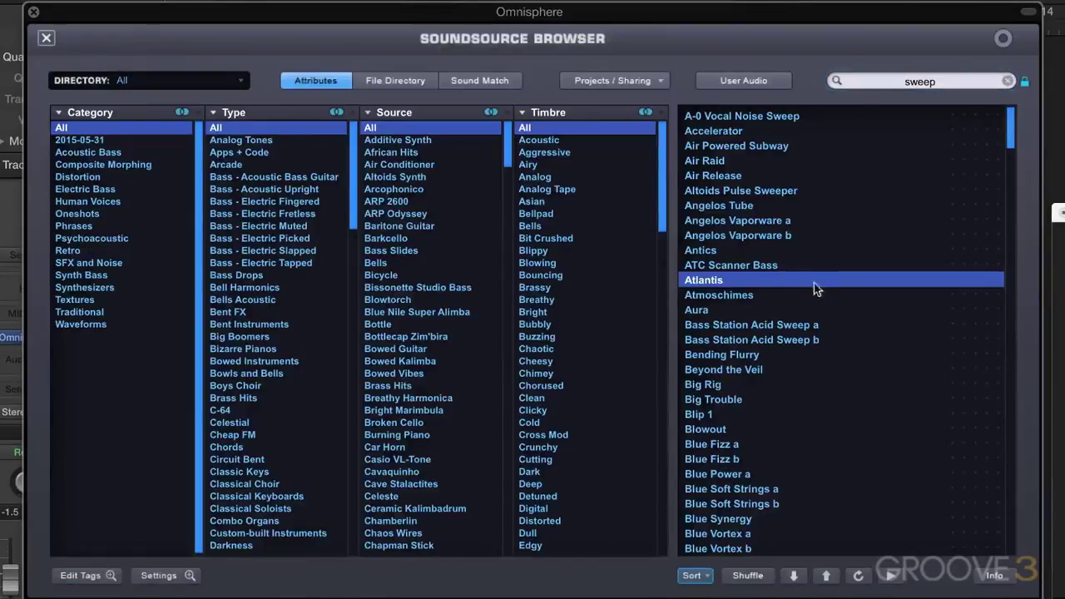
{"action": "left_click", "coordinate": [728, 448]}
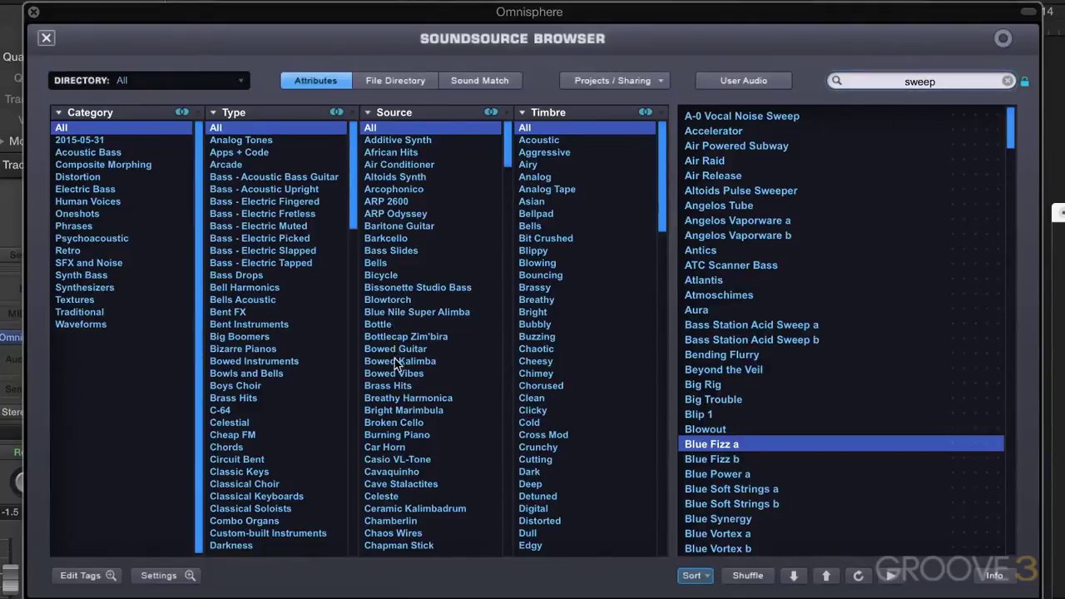
Step: Filter the sweep results to Additive Synth and load Nautical Evolution b onto Layer B
{"action": "left_click", "coordinate": [398, 142]}
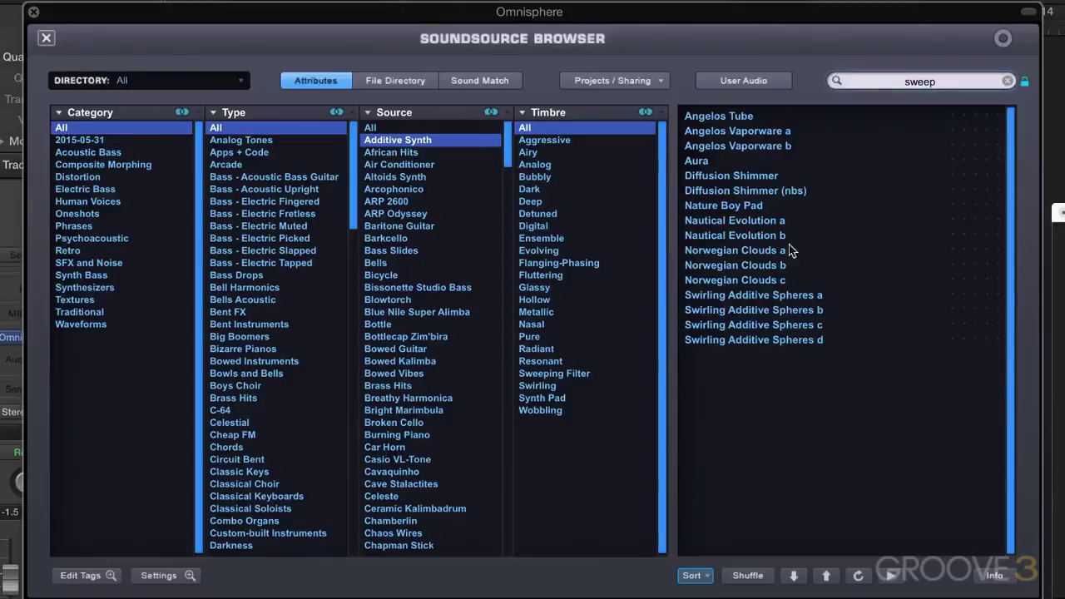
{"action": "left_click", "coordinate": [760, 237]}
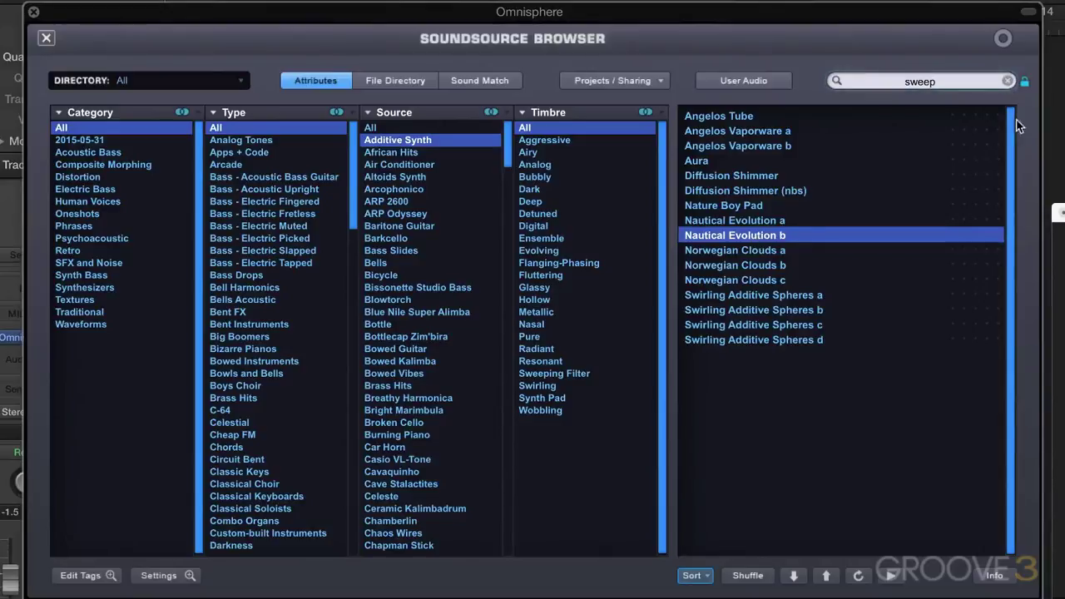
{"action": "left_click", "coordinate": [1024, 83]}
{"action": "left_click", "coordinate": [47, 39]}
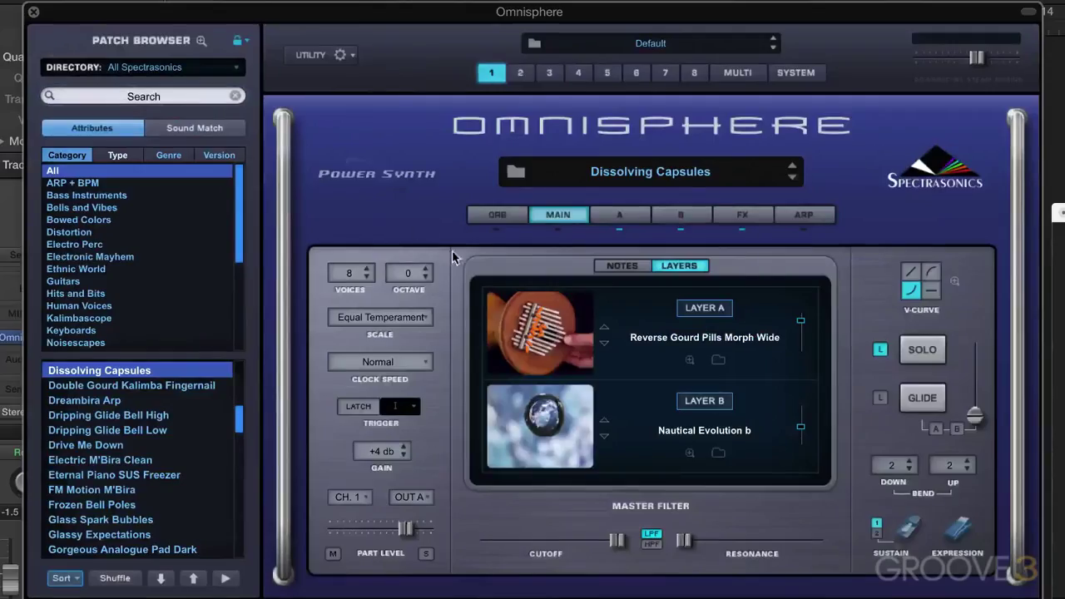
Step: Swap Layer A's source to Norwegian Clouds c from the locked sweep results
{"action": "left_click", "coordinate": [718, 360]}
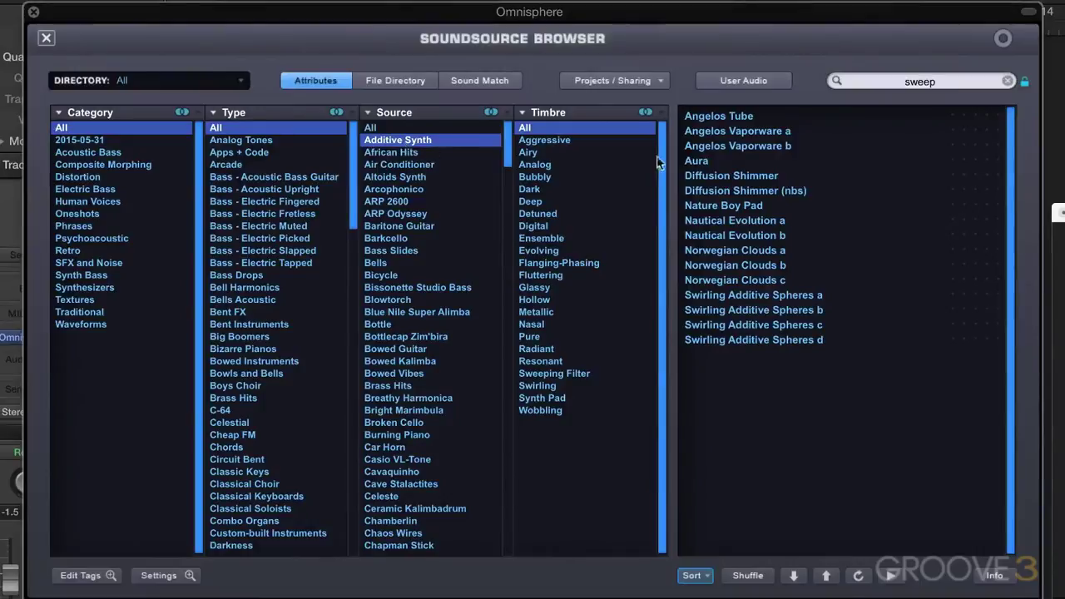
{"action": "left_click", "coordinate": [746, 281]}
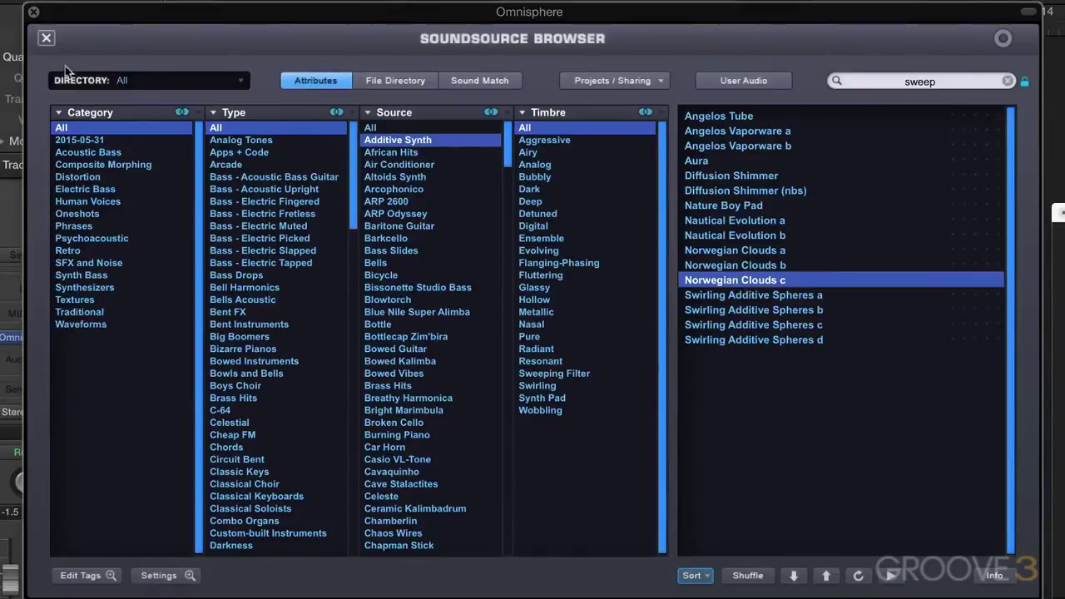
{"action": "left_click", "coordinate": [47, 40]}
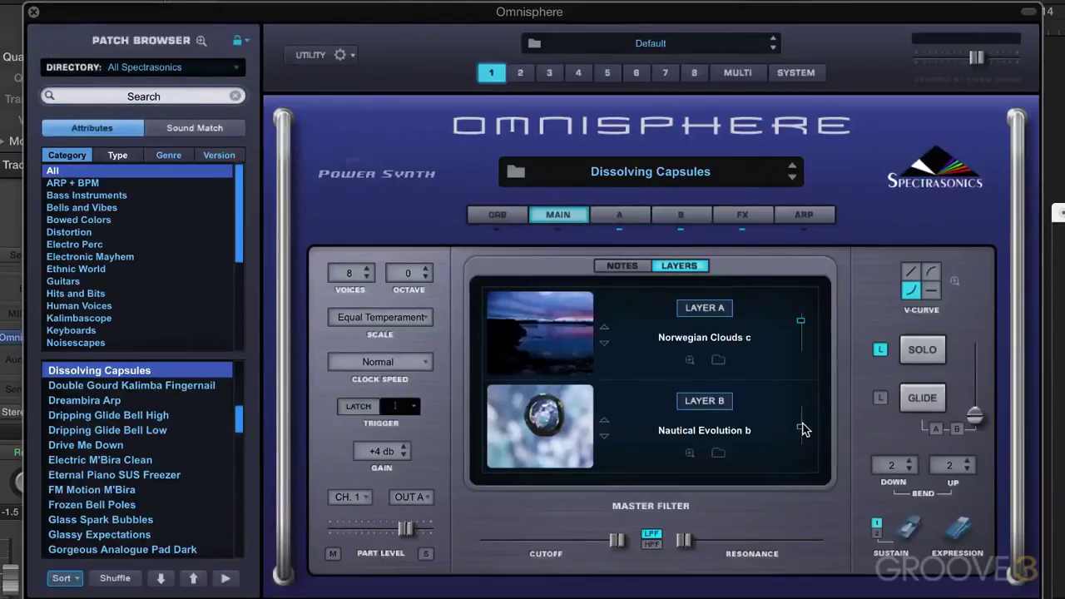
{"action": "mouse_move", "coordinate": [803, 423]}
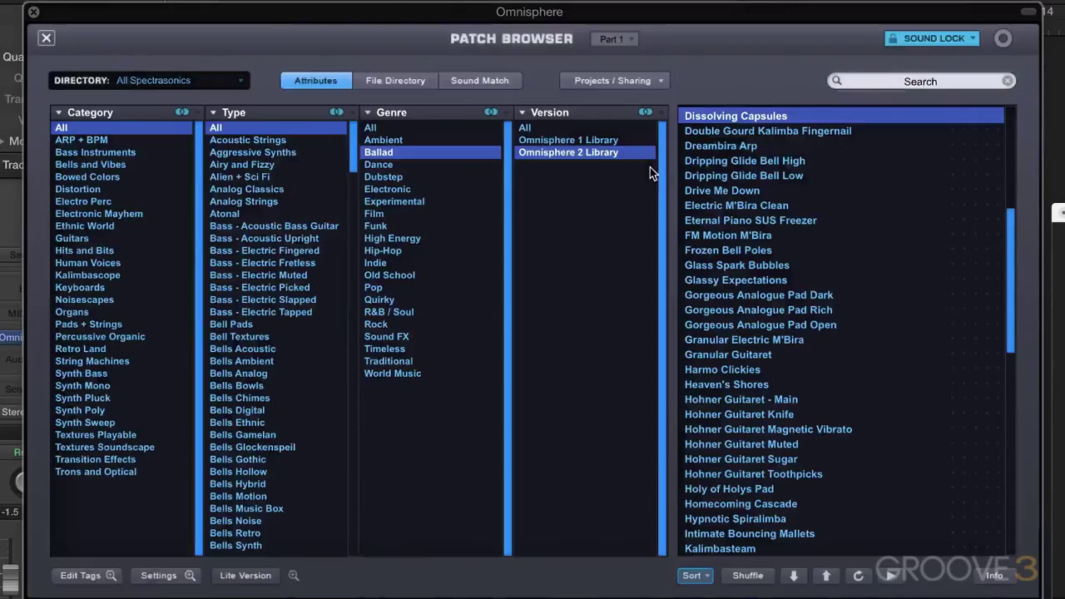
Step: In the full-size Patch Browser, keep the Type column on Type and review the browser settings
{"action": "left_click", "coordinate": [651, 172]}
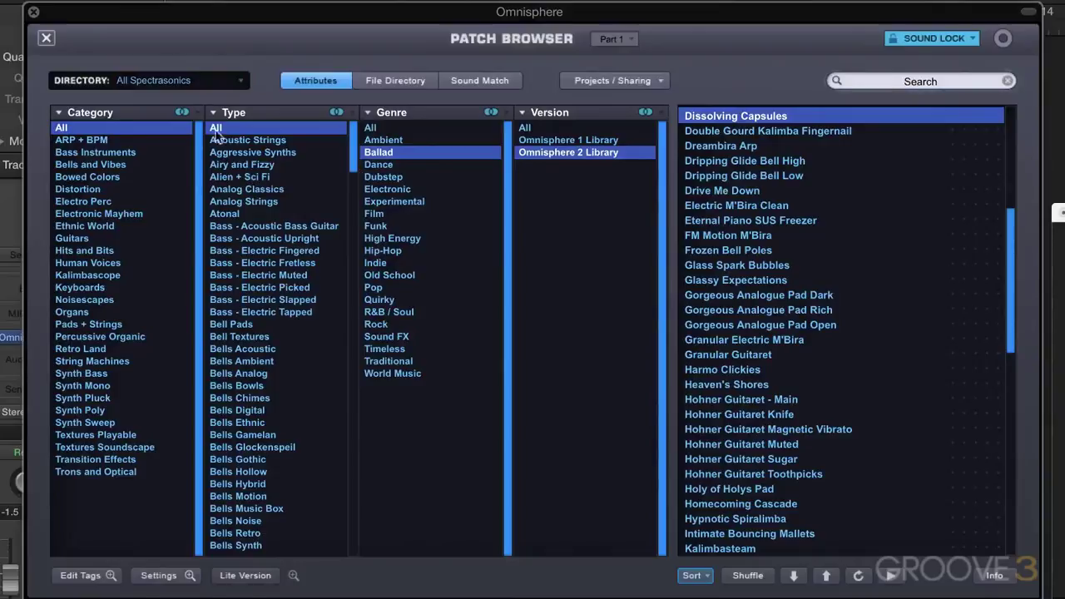
{"action": "left_click", "coordinate": [249, 109]}
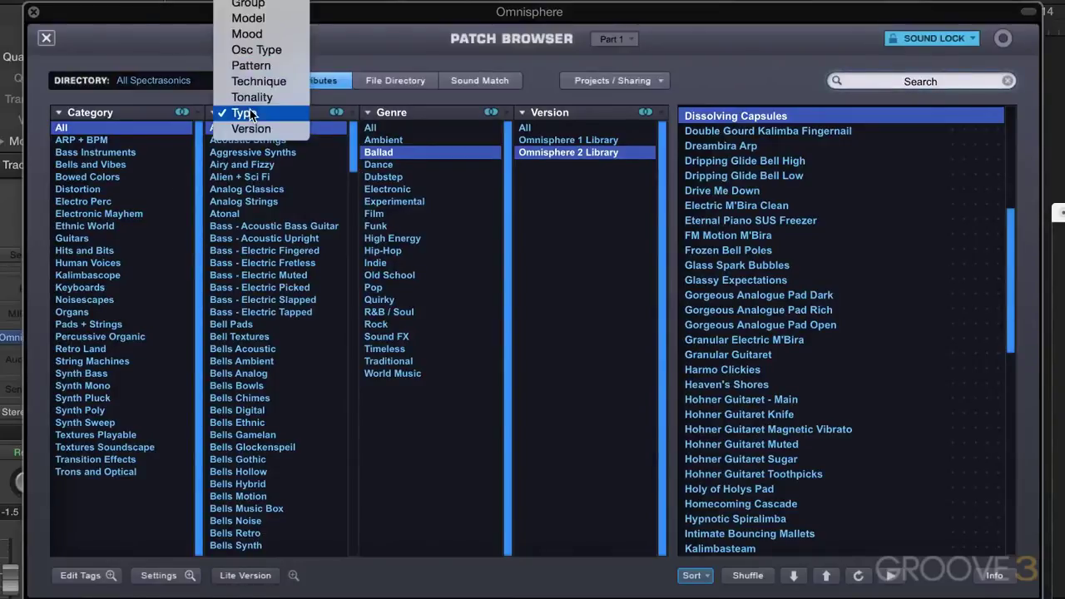
{"action": "left_click", "coordinate": [238, 109]}
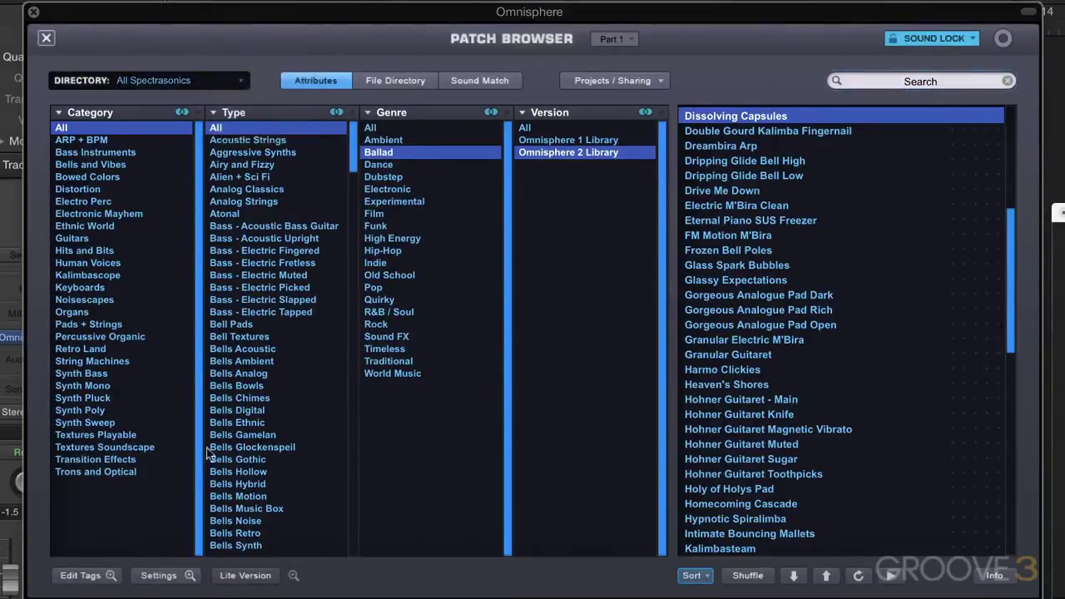
{"action": "left_click", "coordinate": [185, 575]}
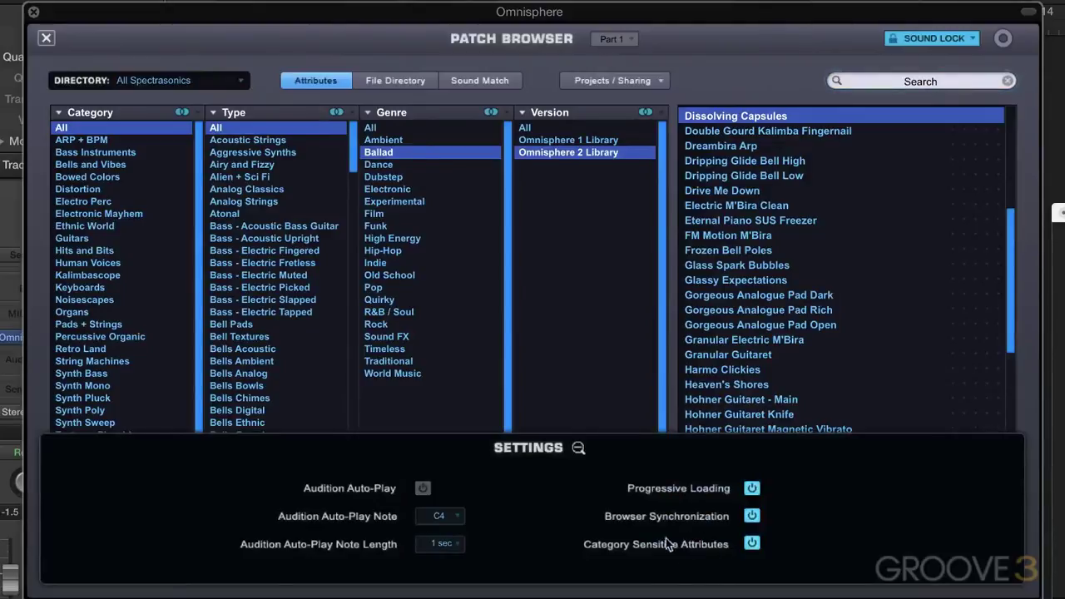
{"action": "left_click", "coordinate": [578, 447]}
Step: Step through Noisescapes and Retro Land to the Synth Poly category, then bring up Sound Lock options
{"action": "left_click", "coordinate": [83, 300]}
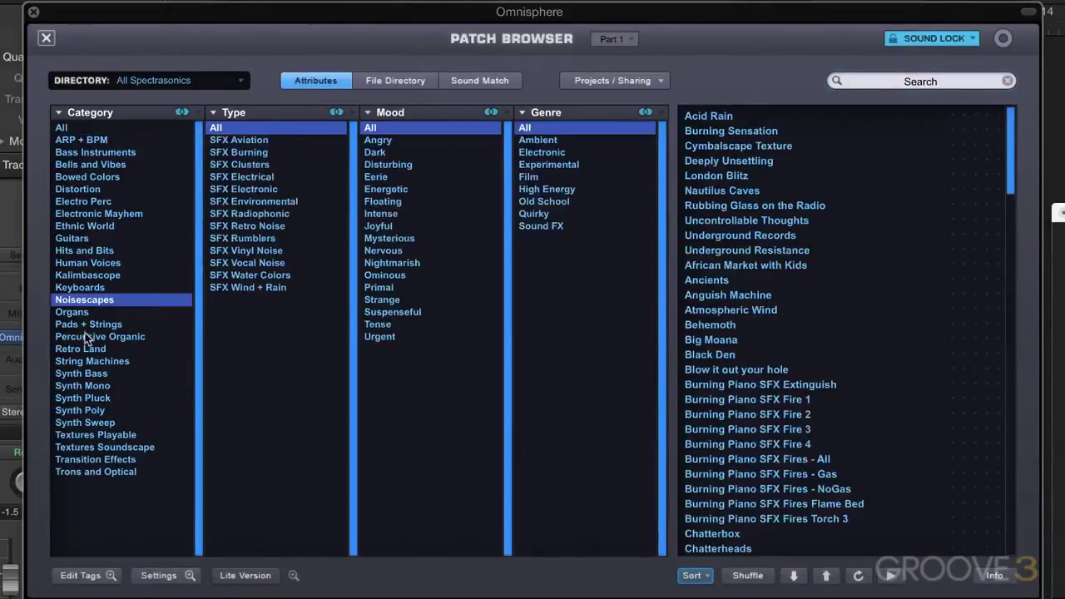
{"action": "left_click", "coordinate": [82, 349]}
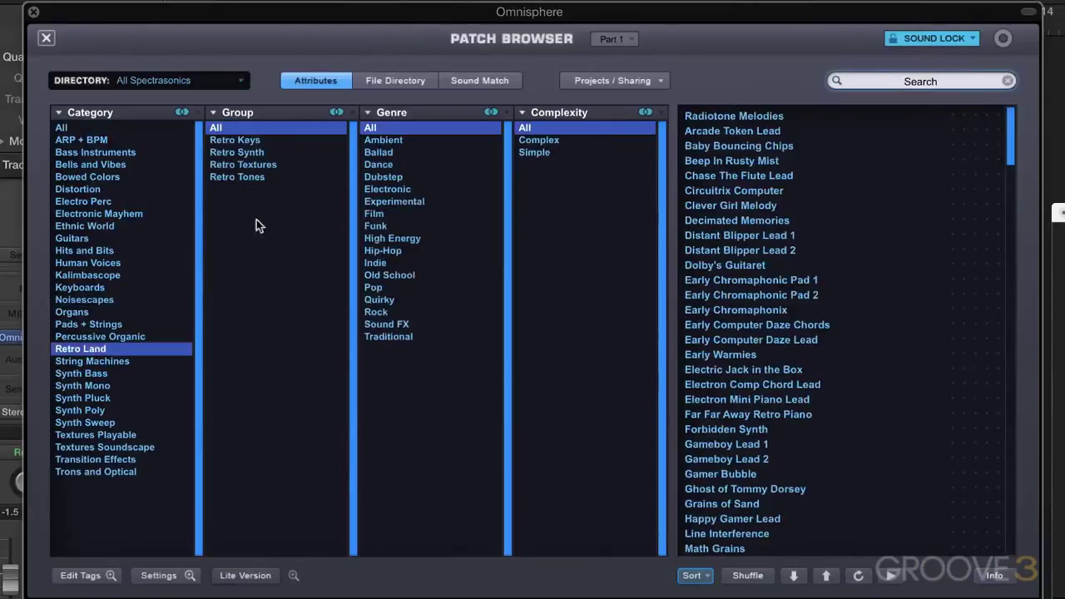
{"action": "left_click", "coordinate": [84, 411]}
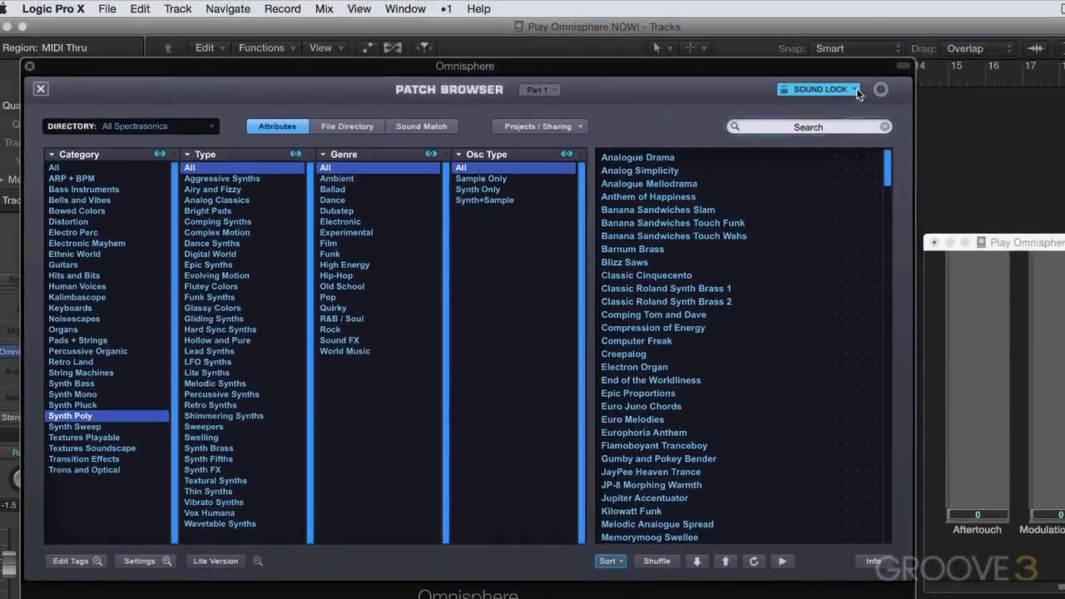
{"action": "left_click", "coordinate": [974, 39]}
{"action": "mouse_move", "coordinate": [826, 12]}
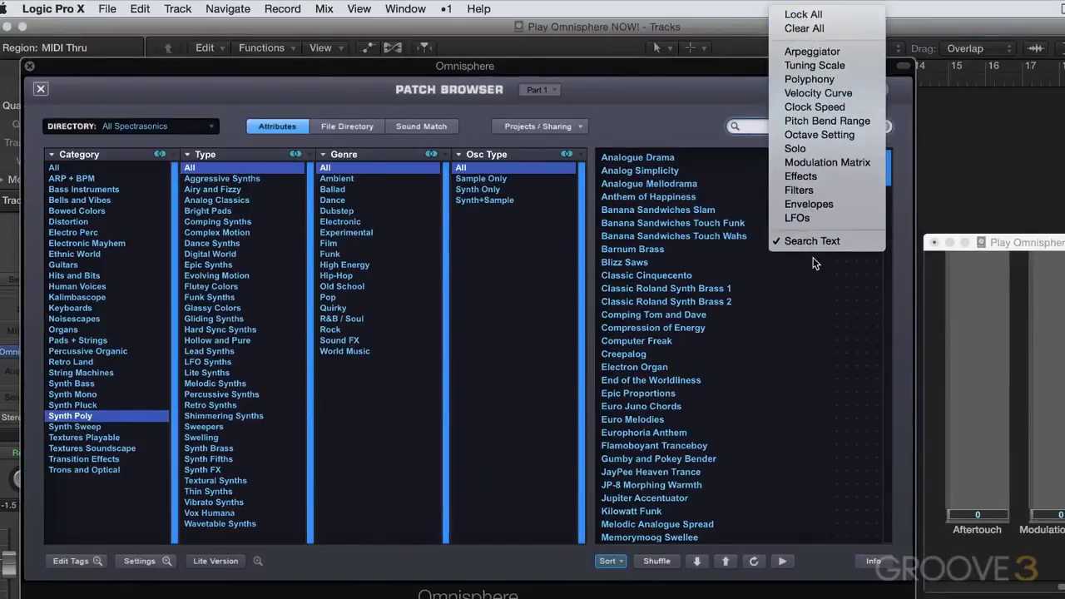
Step: Choose Sound Lock > Clear All, then reopen Layer B's soundsource list with its sweep results
{"action": "left_click", "coordinate": [804, 28]}
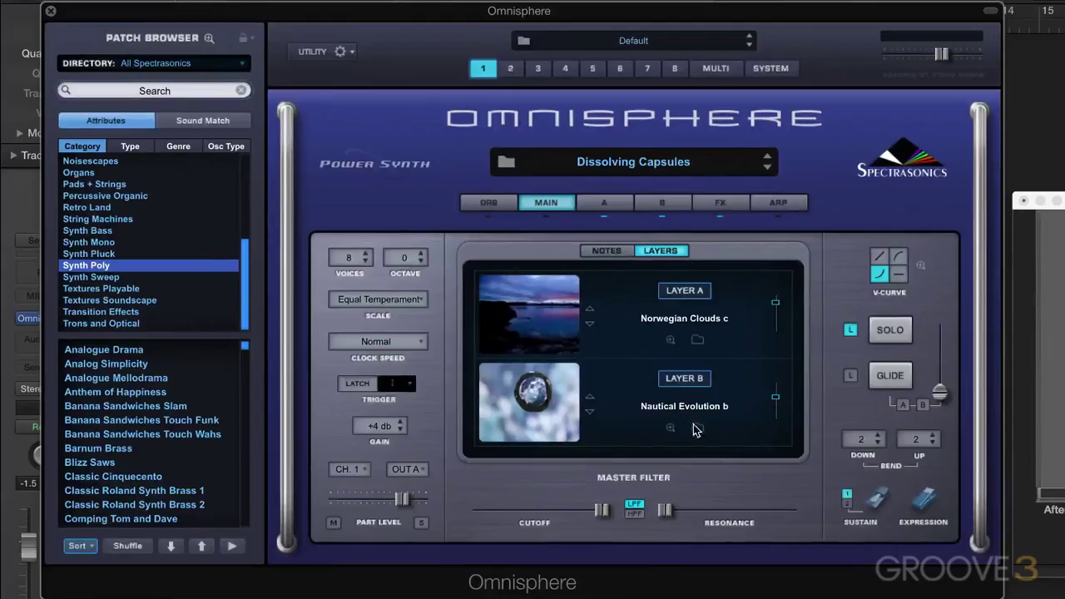
{"action": "left_click", "coordinate": [698, 428]}
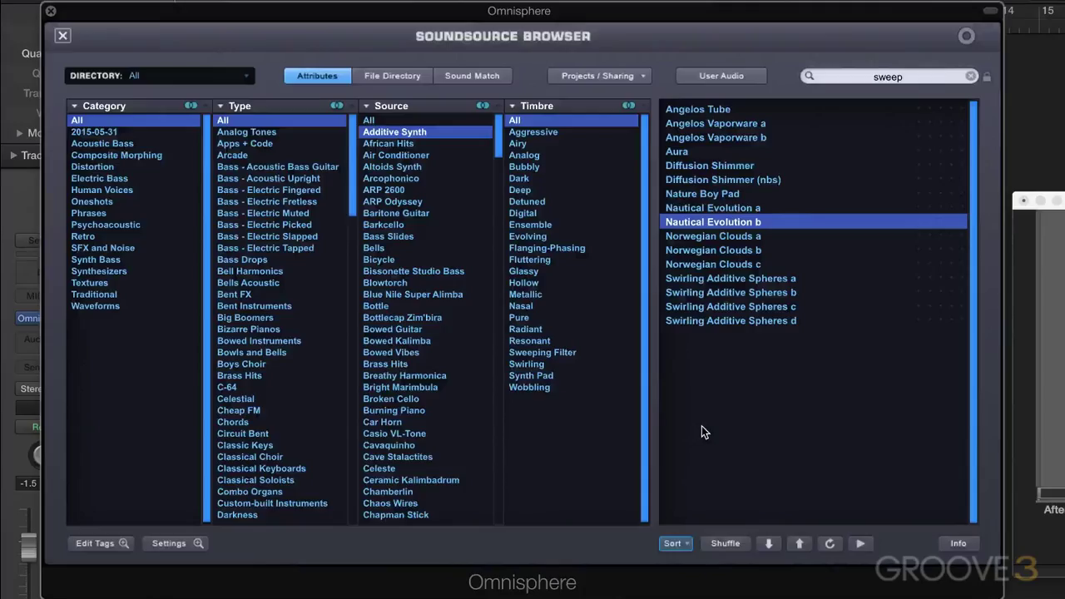